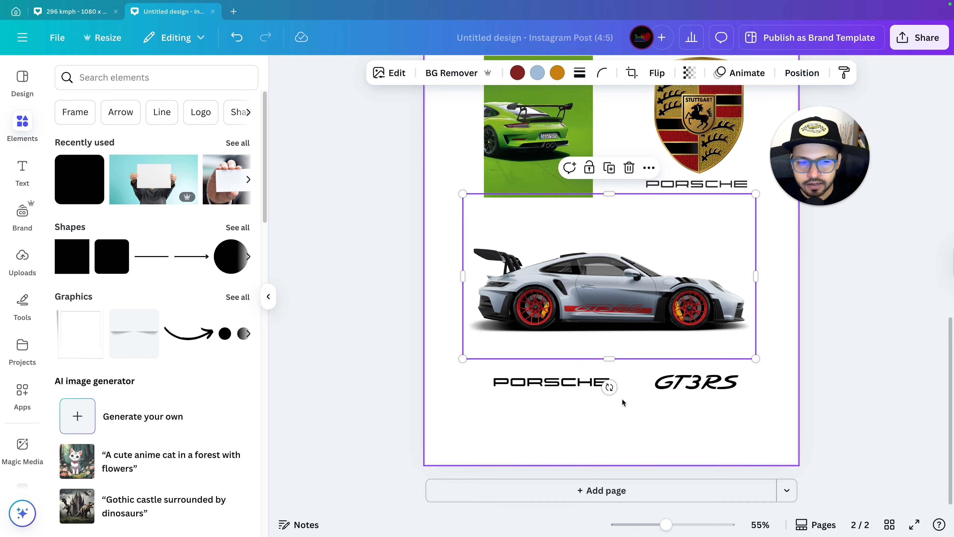
# Shift the PORSCHE wordmark and the GT3RS logo slightly down and to the left below the grey car on page 2
pyautogui.moveTo(560, 398); pyautogui.dragTo(547, 410)
pyautogui.moveTo(669, 397); pyautogui.dragTo(660, 409)
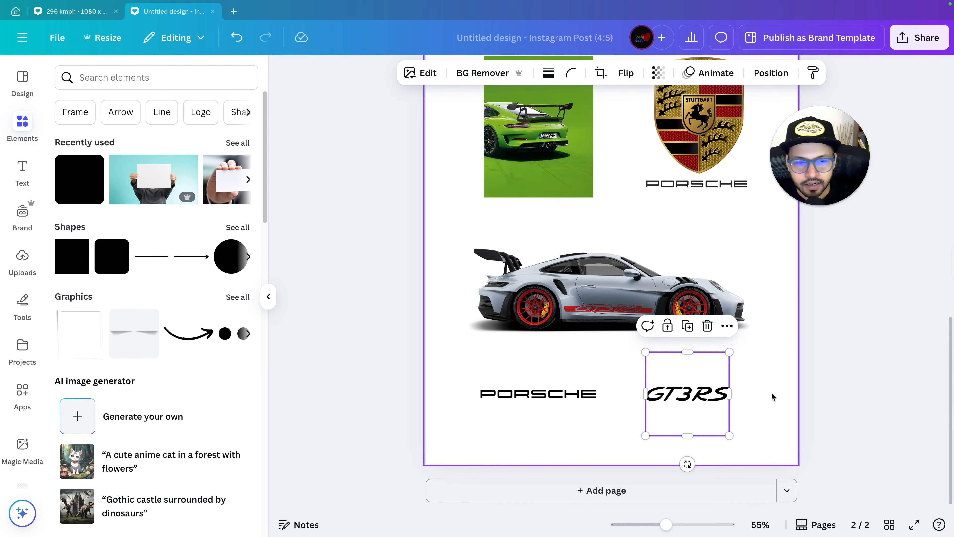
pyautogui.scroll(3, 771, 392)
pyautogui.scroll(-2, 772, 392)
pyautogui.click(664, 357)
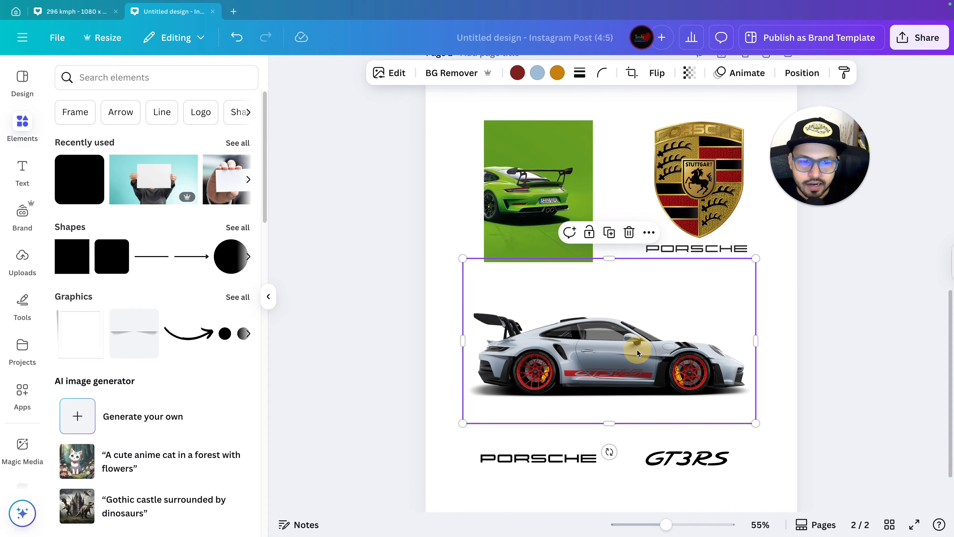
pyautogui.click(562, 206)
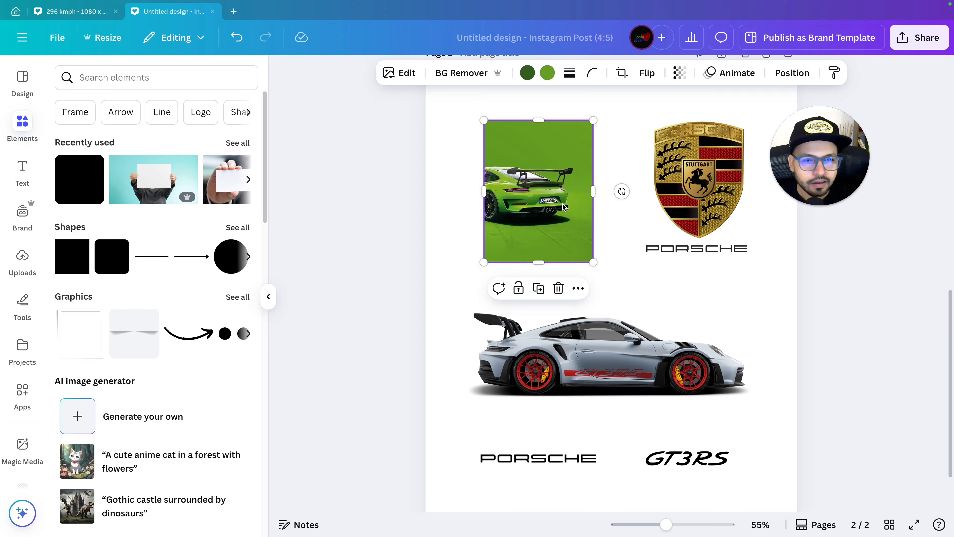
pyautogui.click(452, 208)
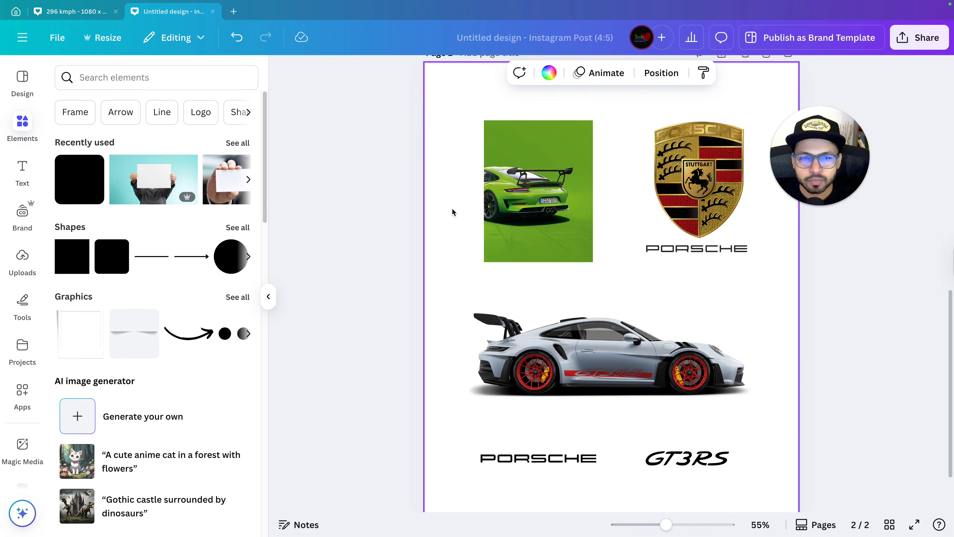
# Move the green car photo from page 2 to the blank page 1 and set it as that page's background
pyautogui.click(512, 193)
pyautogui.scroll(-2, 781, 336)
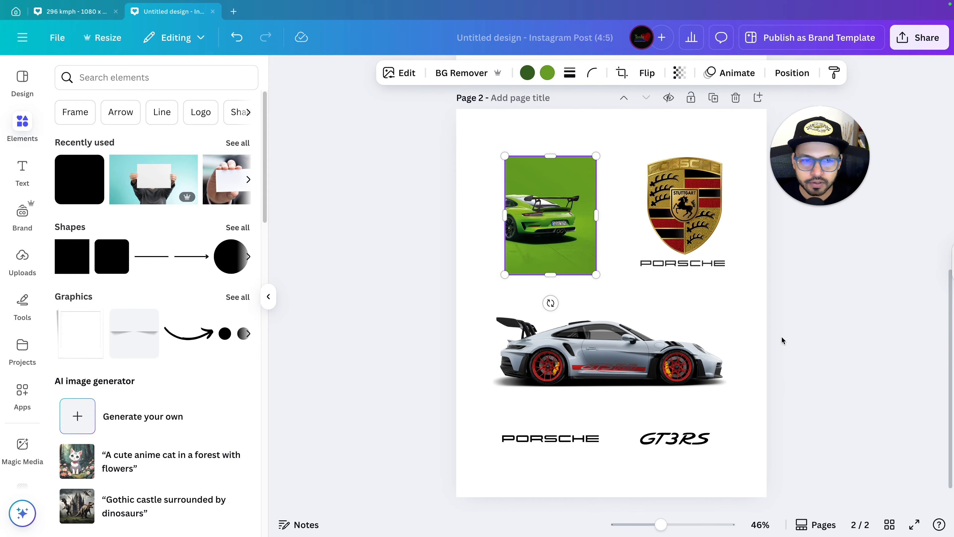
pyautogui.scroll(10, 781, 336)
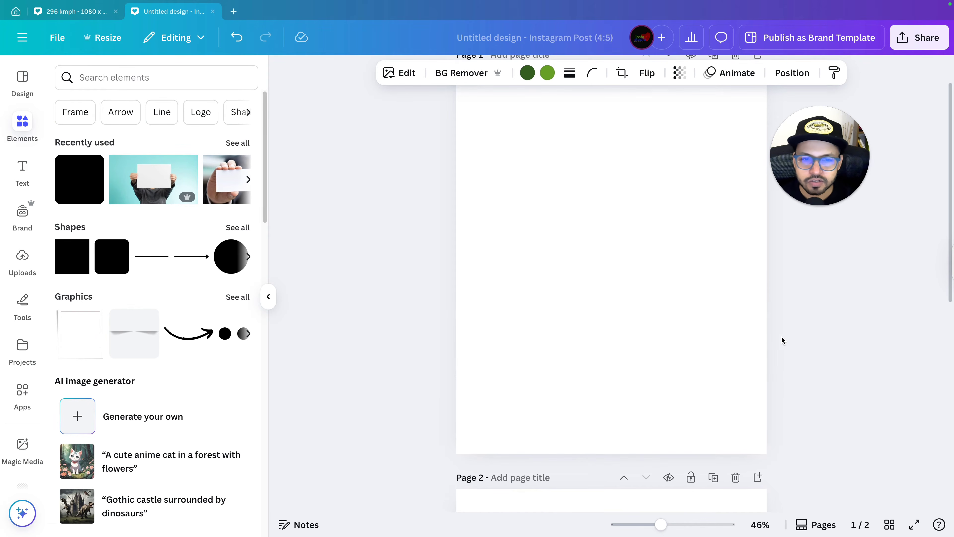
pyautogui.scroll(-3, 782, 341)
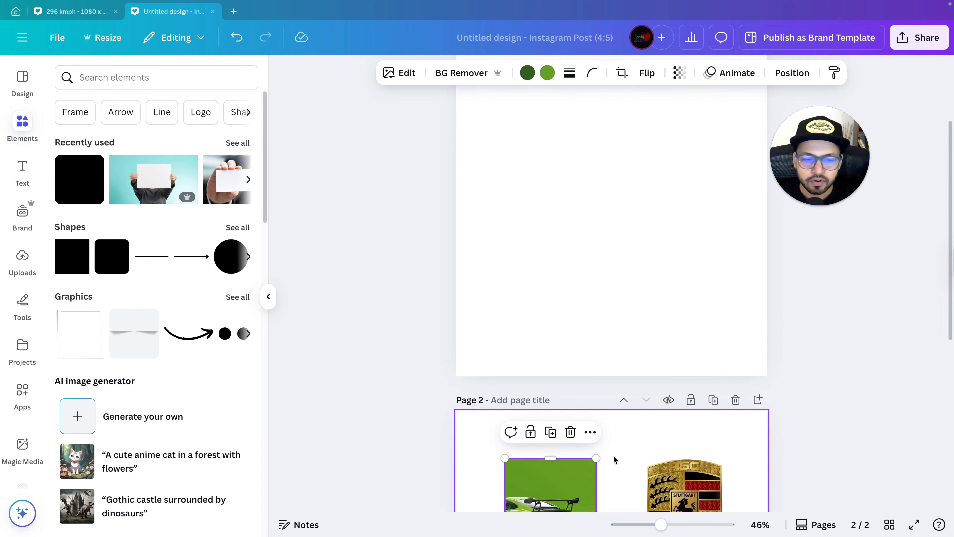
pyautogui.moveTo(577, 479); pyautogui.dragTo(569, 172)
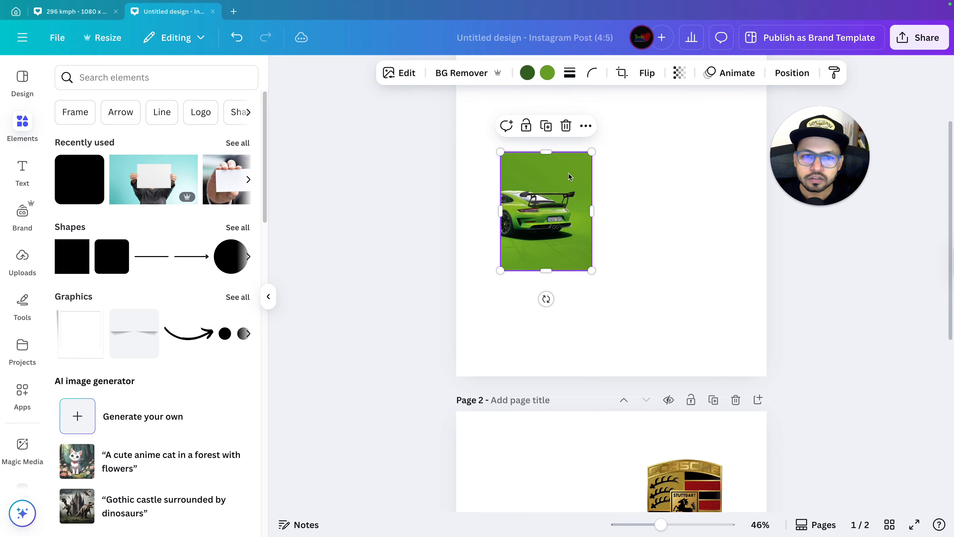
pyautogui.scroll(3, 570, 182)
pyautogui.rightClick(545, 315)
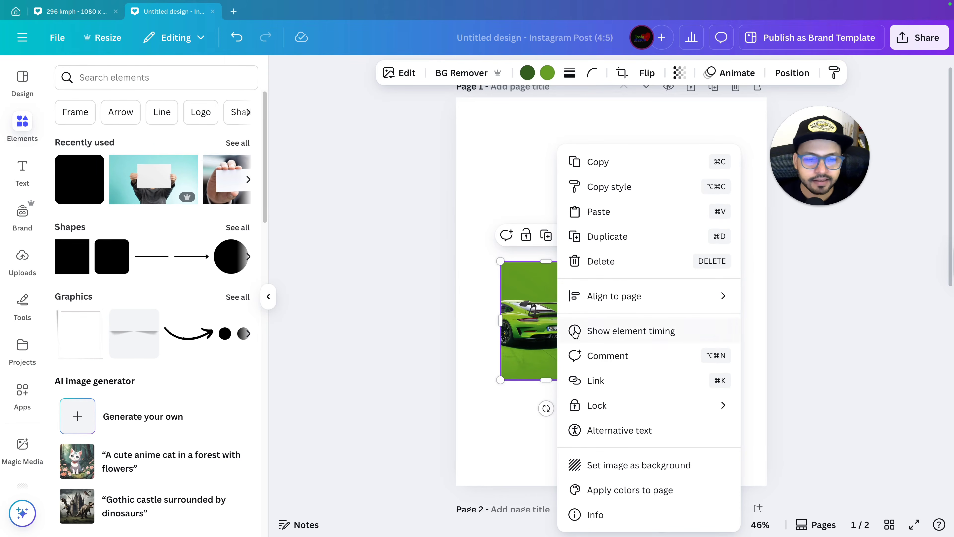
pyautogui.click(625, 465)
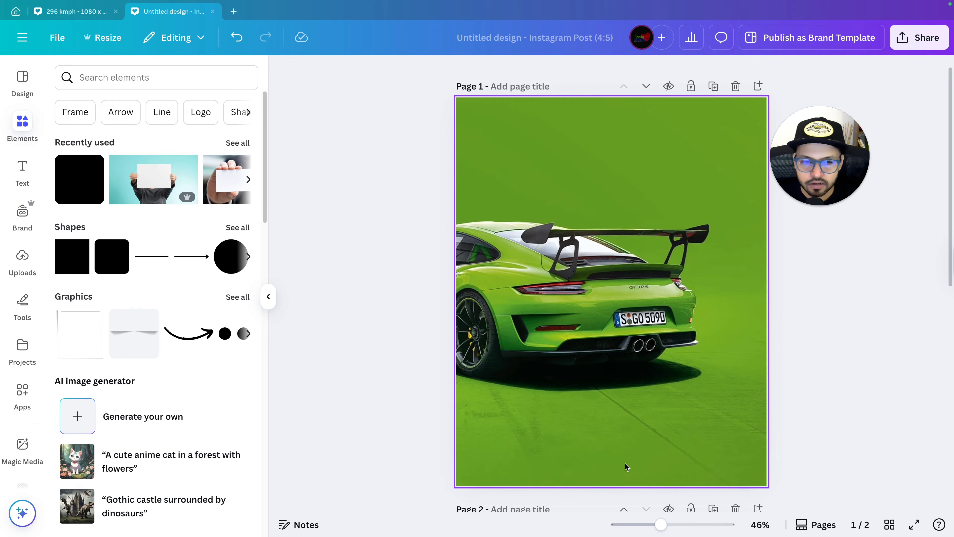
# Add a square shape to page 1 and place it near the page's lower-left corner, below the car's wheel
pyautogui.scroll(-1, 626, 464)
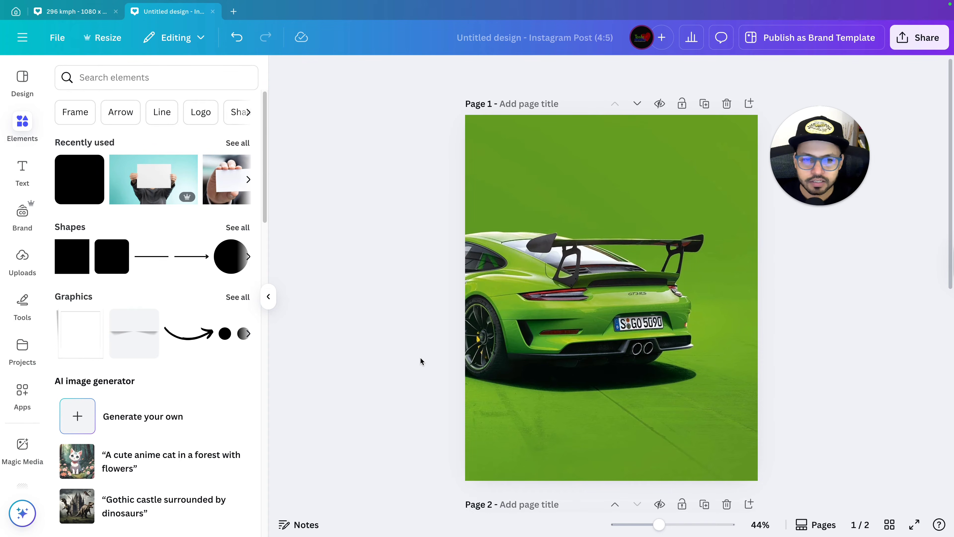
pyautogui.scroll(-1, 425, 353)
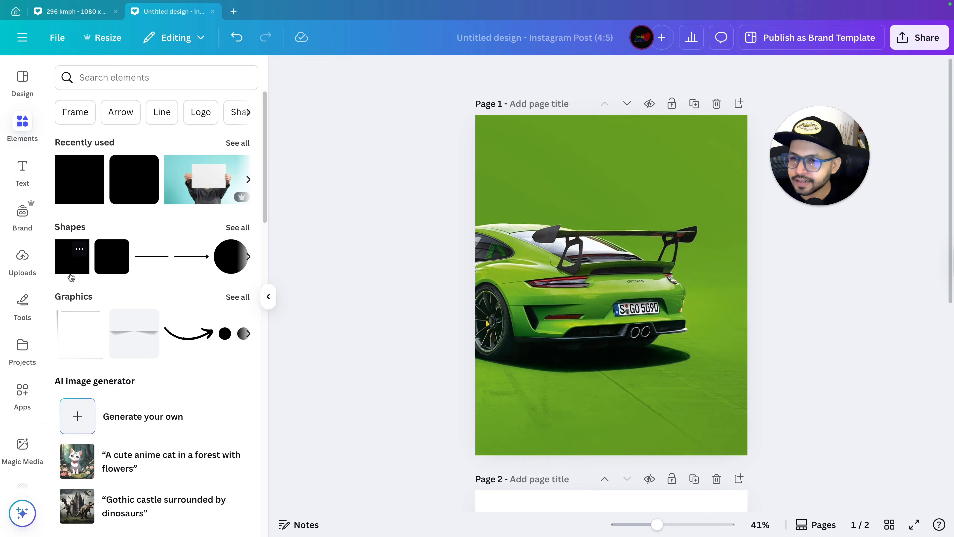
pyautogui.click(68, 255)
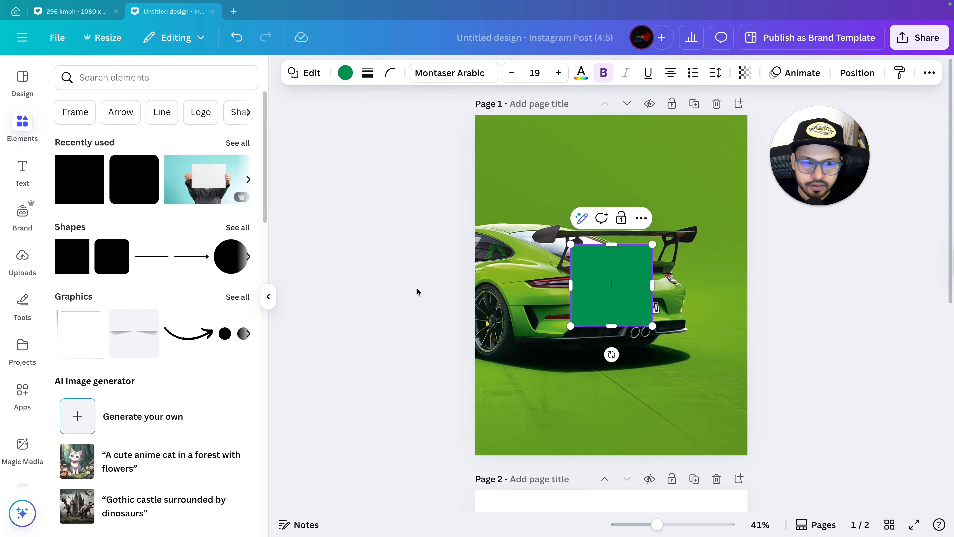
pyautogui.click(365, 298)
pyautogui.scroll(1, 583, 290)
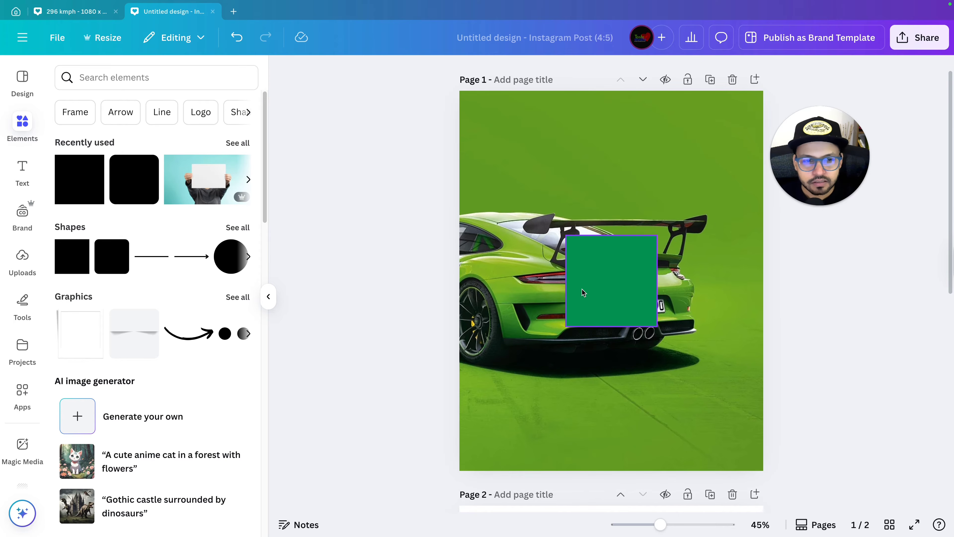
pyautogui.click(591, 290)
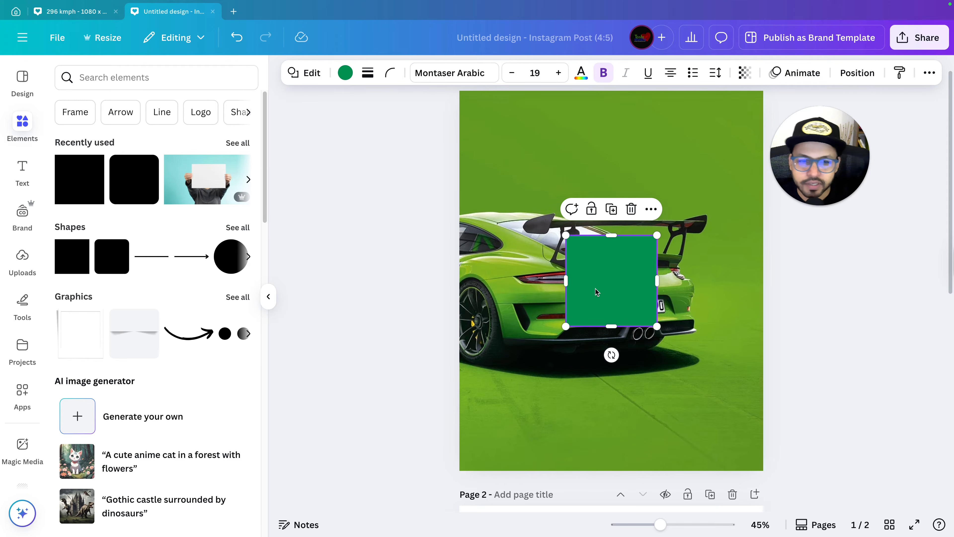
pyautogui.moveTo(595, 288); pyautogui.dragTo(495, 392)
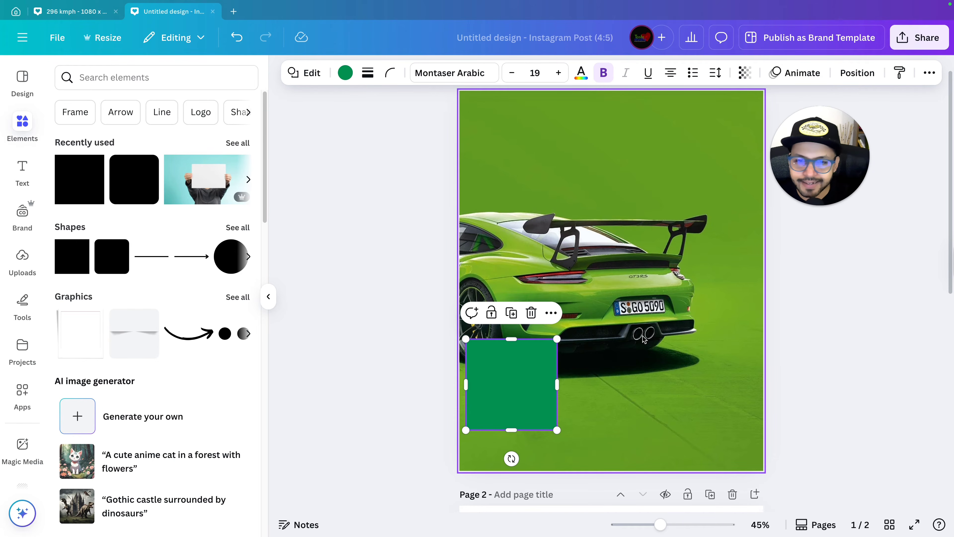
# Fill the square with the light green #79B022 sampled from the car's bodywork
pyautogui.click(345, 74)
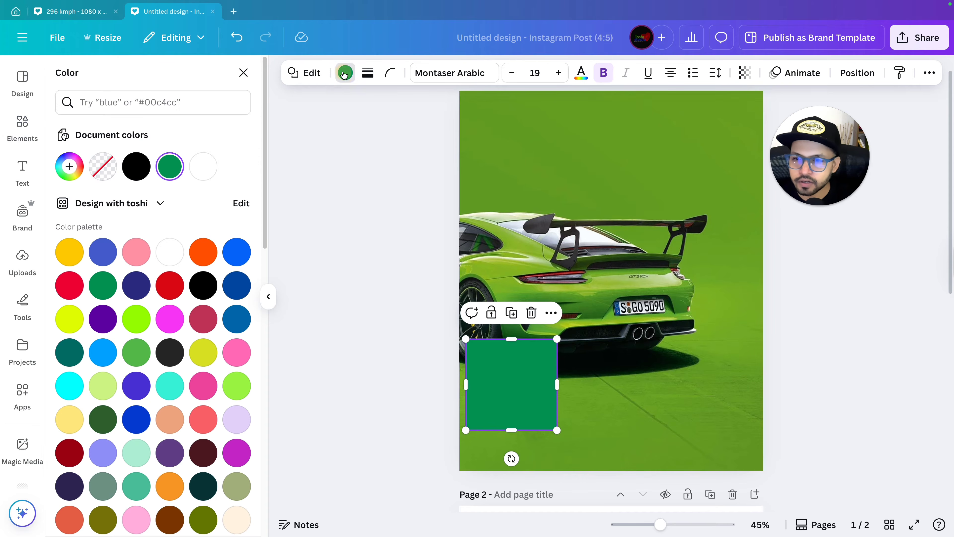
pyautogui.click(75, 173)
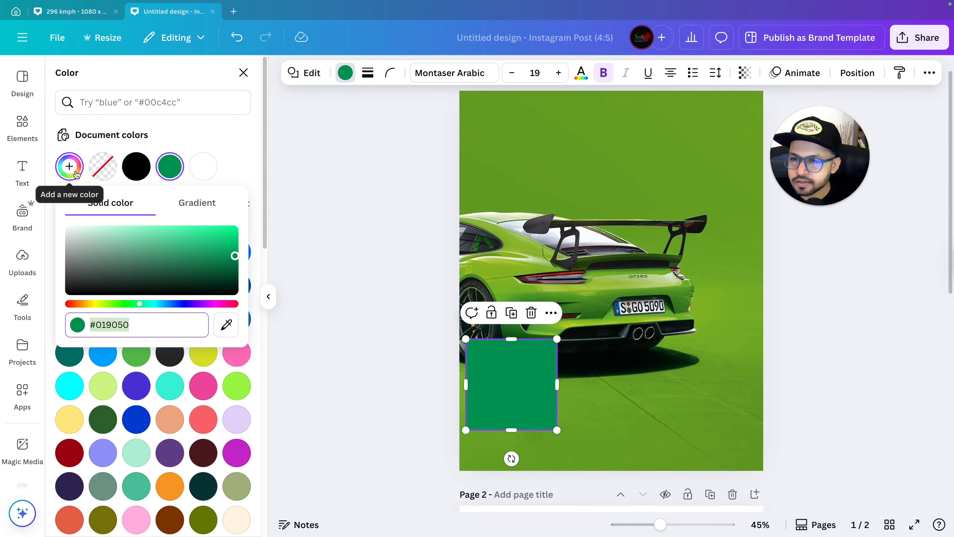
pyautogui.click(231, 331)
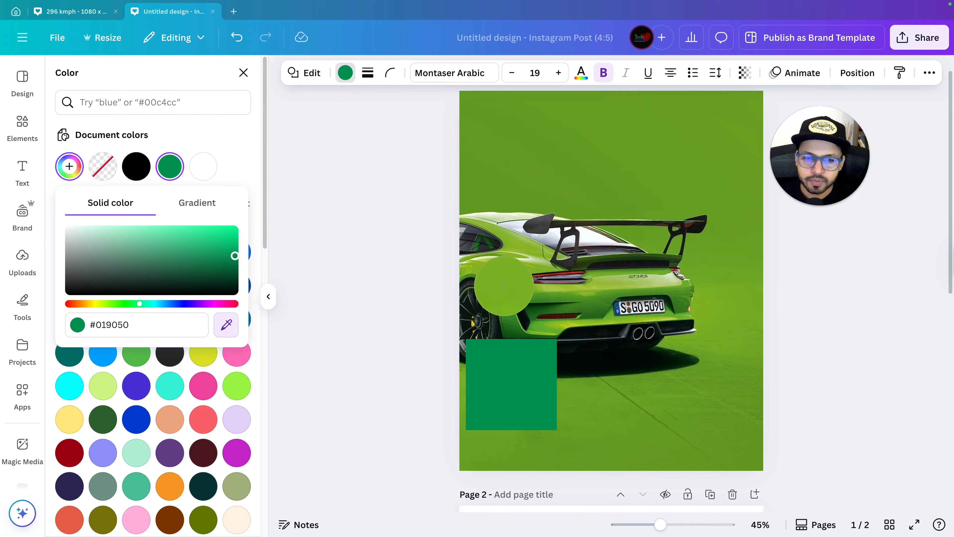
pyautogui.click(502, 285)
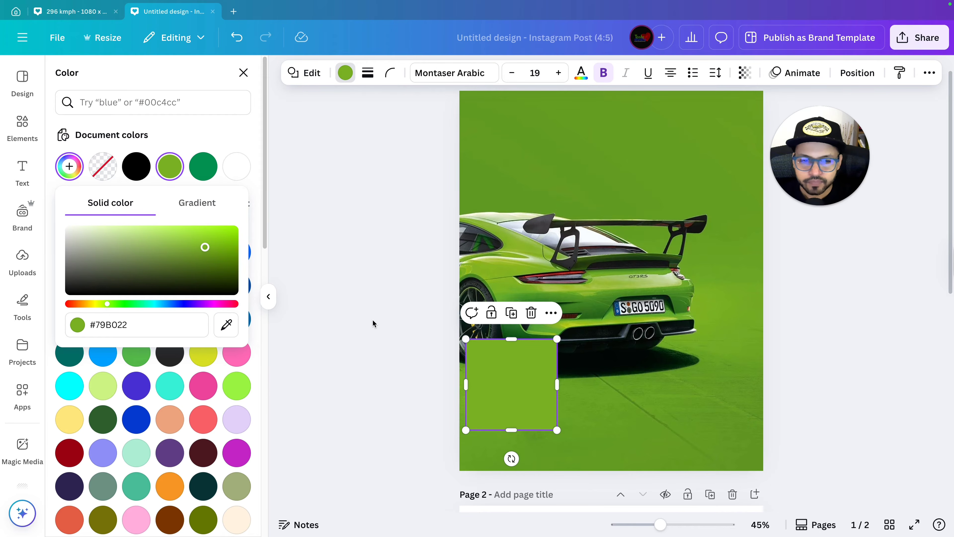
# Turn the square's fill into a gradient from #79B022 to the same sampled green made fully transparent
pyautogui.click(197, 213)
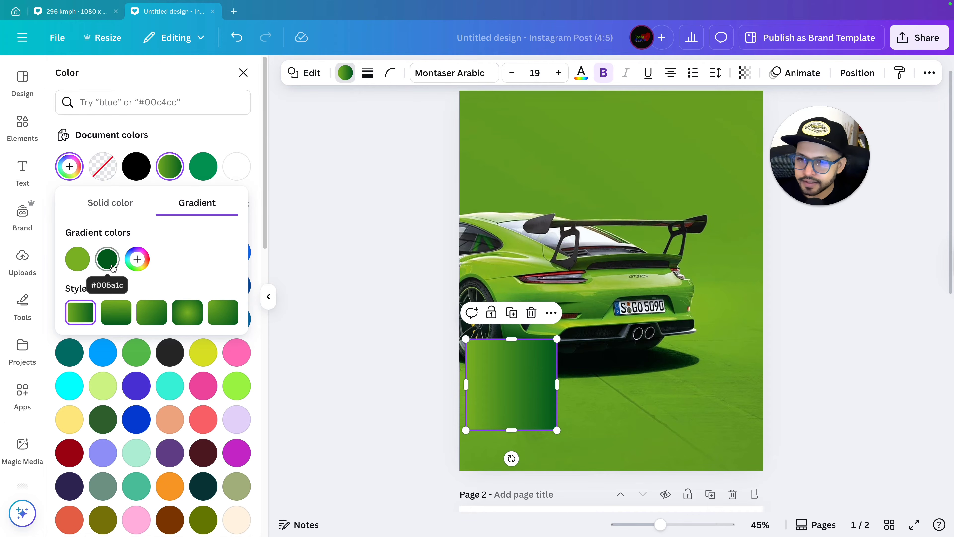
pyautogui.click(108, 260)
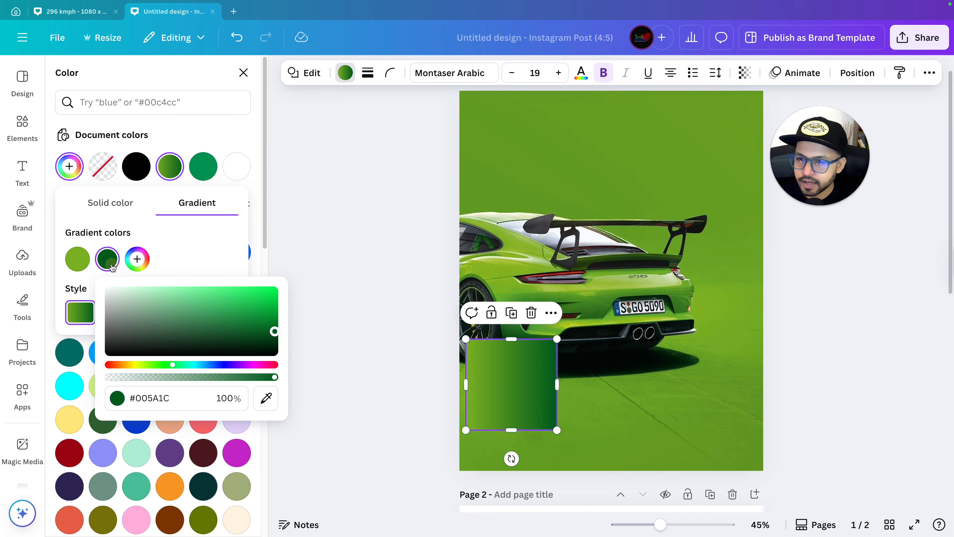
pyautogui.click(267, 399)
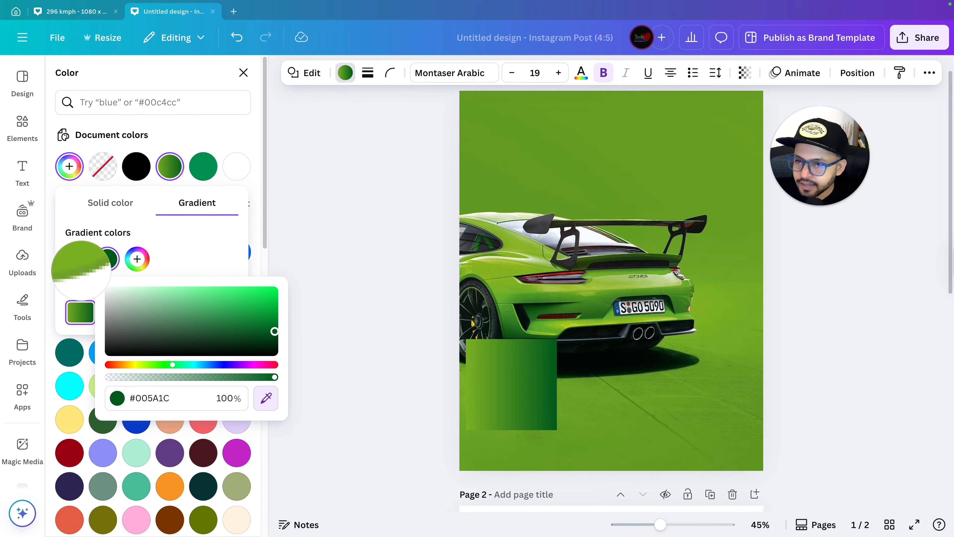
pyautogui.click(78, 263)
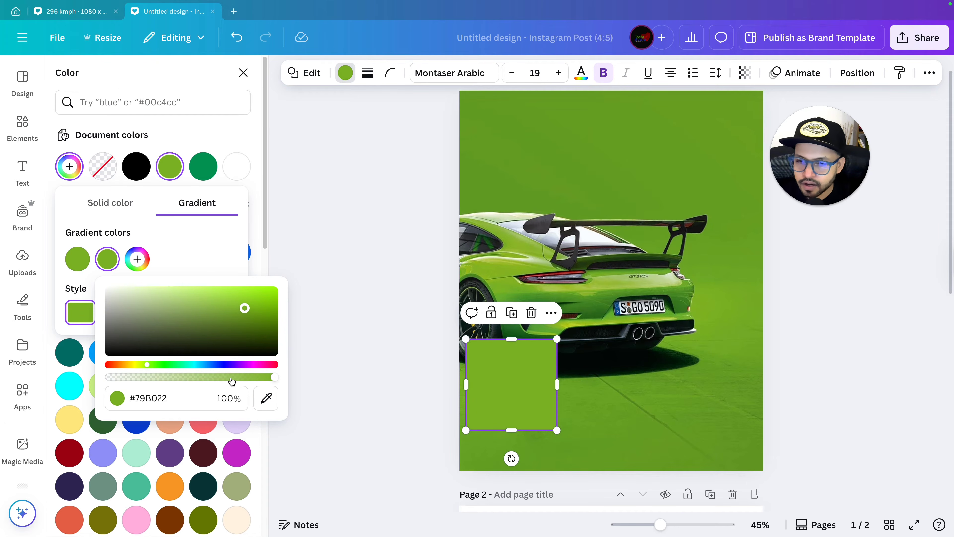
pyautogui.moveTo(274, 377); pyautogui.dragTo(97, 387)
# Rotate the gradient square 90° counter-clockwise so it fades upward, and enlarge it across the page's full width from the bottom edge to the car's roof
pyautogui.moveTo(527, 416); pyautogui.dragTo(609, 357)
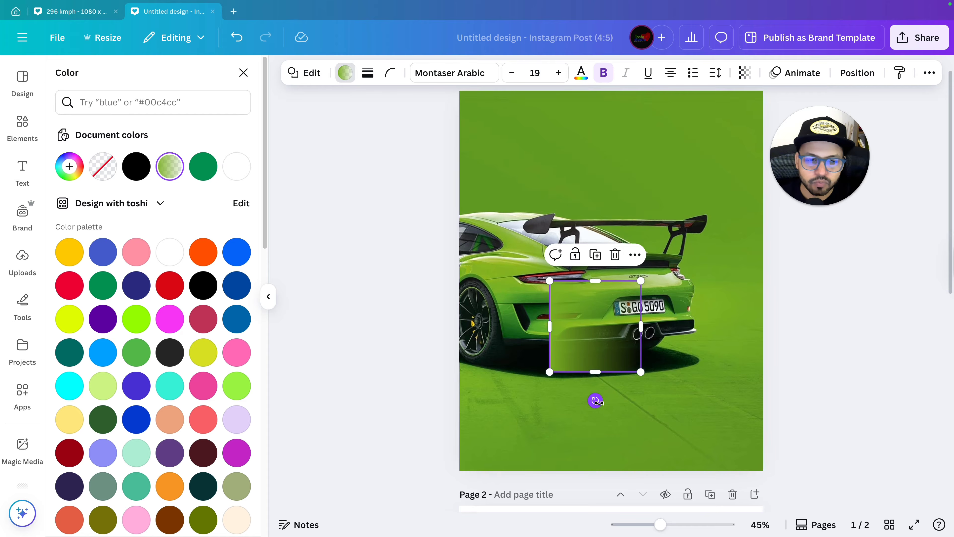
pyautogui.moveTo(595, 400); pyautogui.dragTo(659, 324)
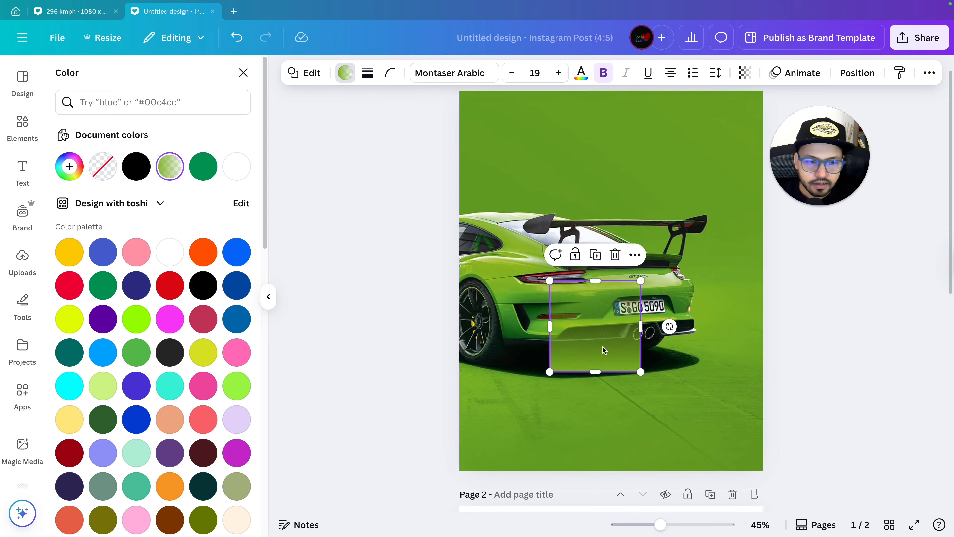
pyautogui.moveTo(603, 346); pyautogui.dragTo(522, 433)
pyautogui.moveTo(551, 379); pyautogui.dragTo(763, 206)
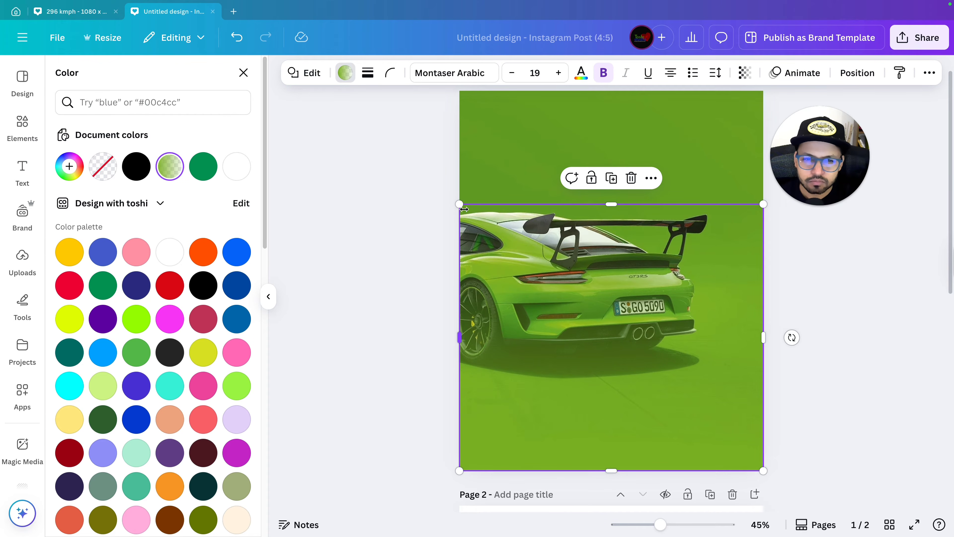
pyautogui.moveTo(458, 204); pyautogui.dragTo(453, 203)
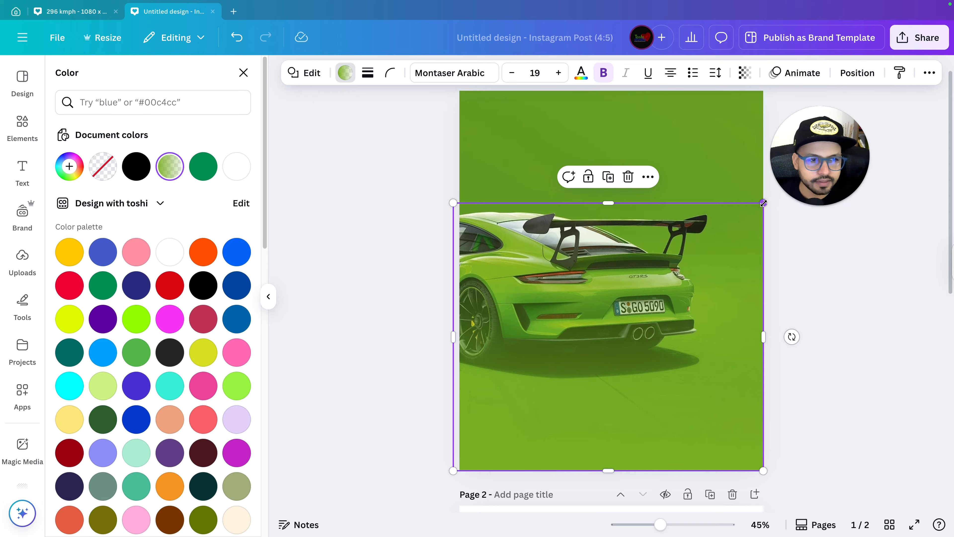
pyautogui.moveTo(764, 203); pyautogui.dragTo(768, 203)
pyautogui.click(824, 303)
pyautogui.click(692, 360)
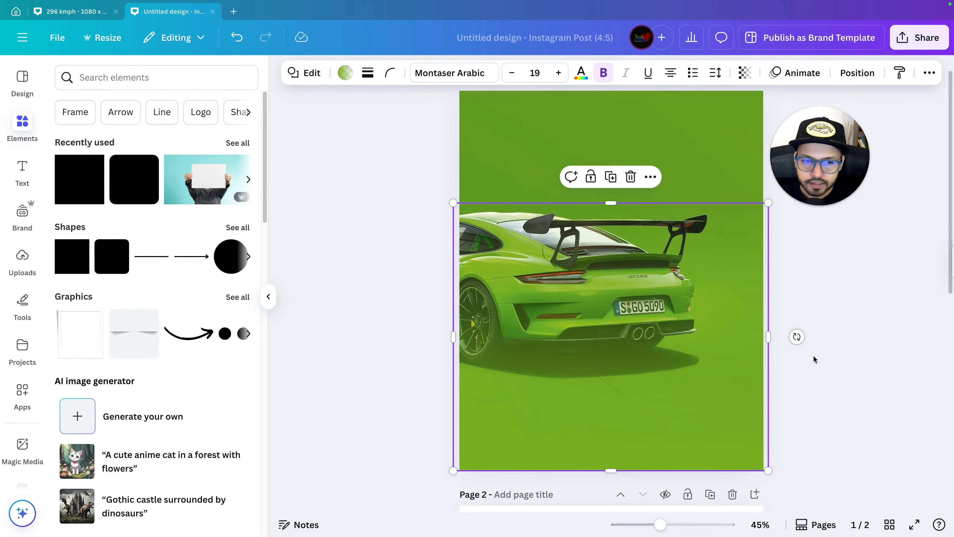
pyautogui.click(838, 325)
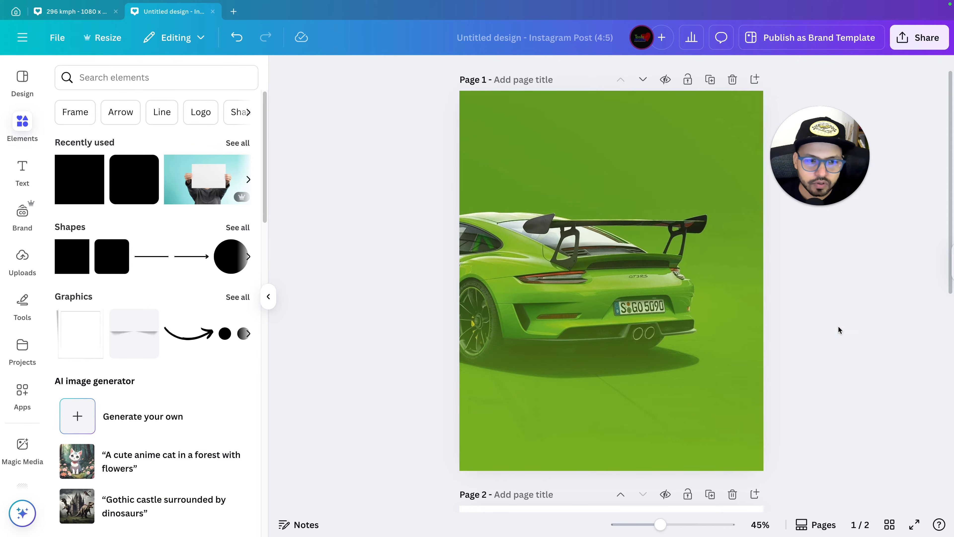
# Duplicate the gradient square and align the copy exactly over the original
pyautogui.click(682, 362)
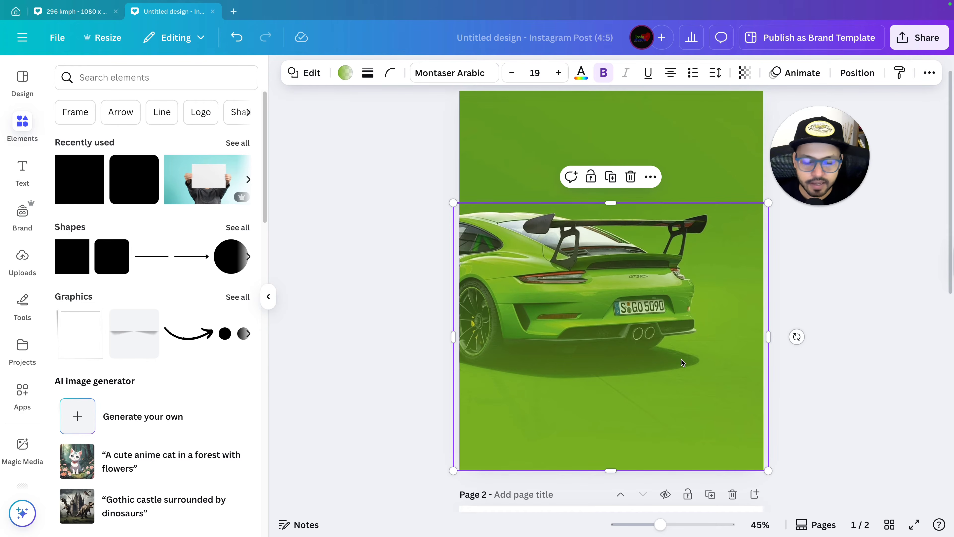
pyautogui.press('super+d')
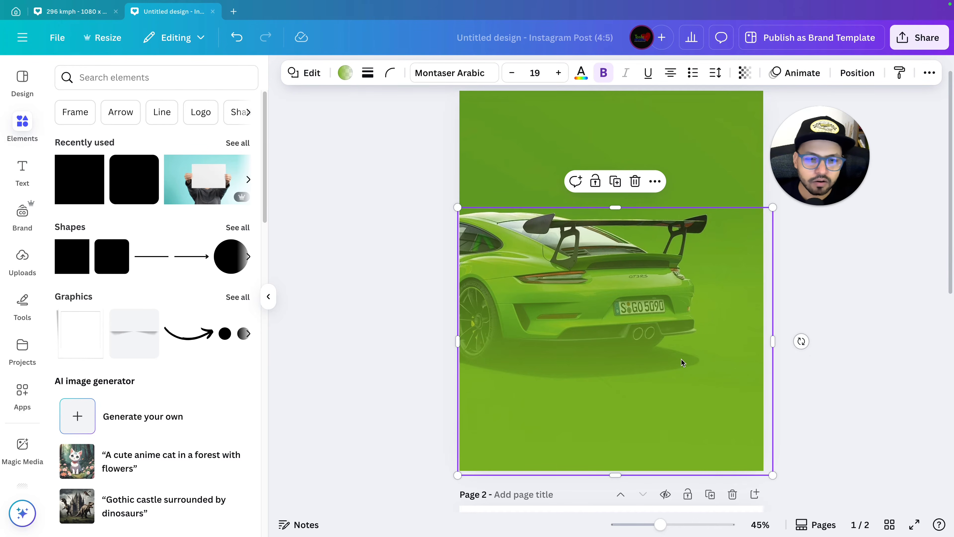
pyautogui.click(817, 281)
pyautogui.moveTo(737, 321); pyautogui.dragTo(735, 320)
pyautogui.click(822, 332)
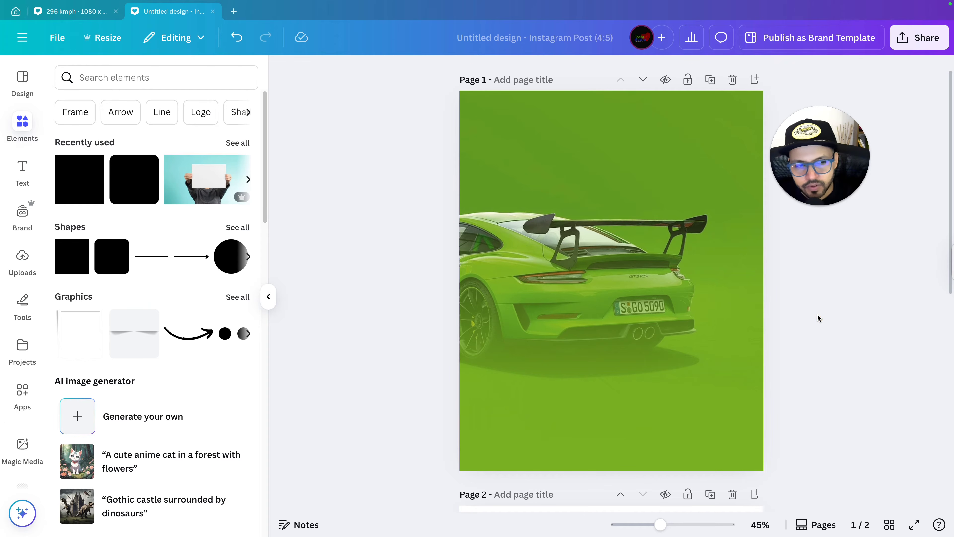
# Group the two overlapping gradient squares and move the group up and to the left over the car
pyautogui.moveTo(817, 315); pyautogui.dragTo(645, 417)
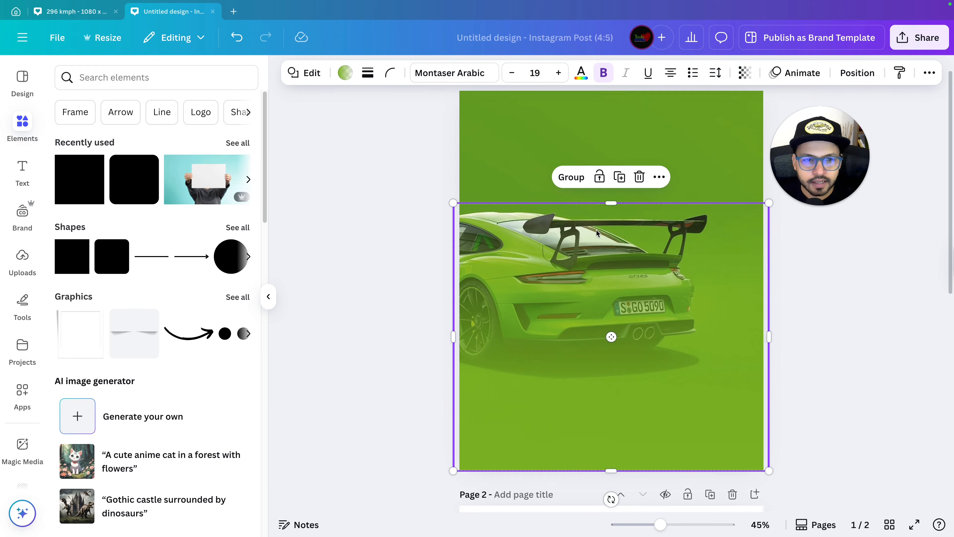
pyautogui.click(571, 176)
pyautogui.moveTo(716, 324); pyautogui.dragTo(676, 246)
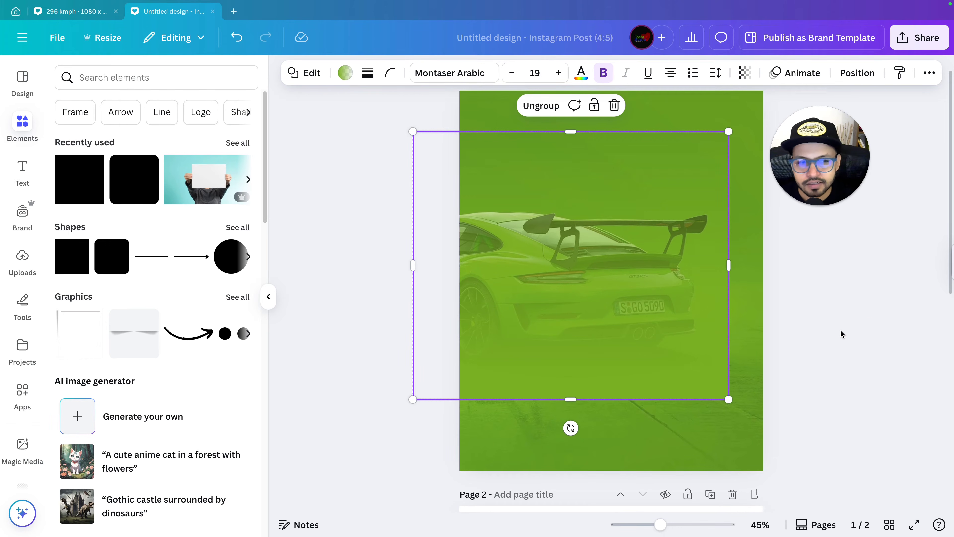
# Undo the last move of the gradient group and deselect it
pyautogui.hotkey('ctrl', 'z')
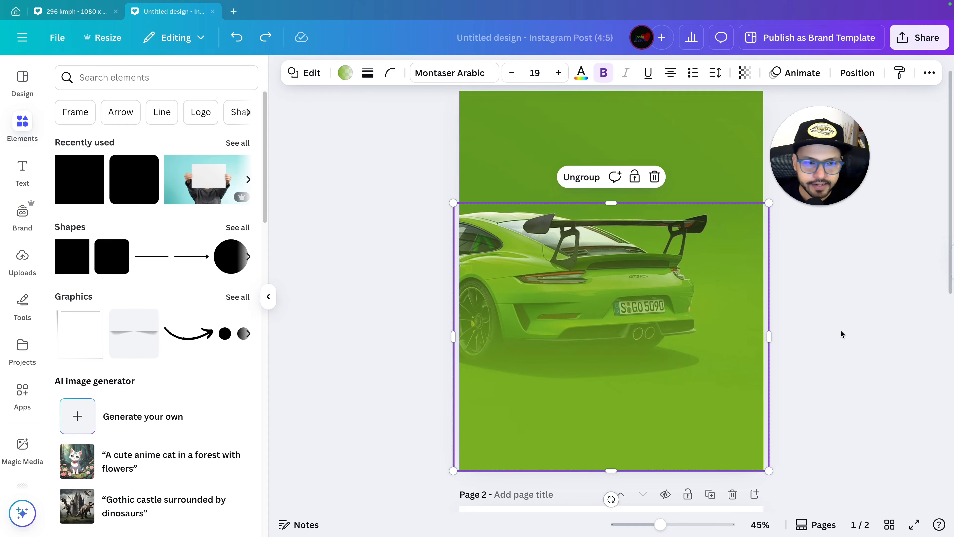
pyautogui.click(840, 333)
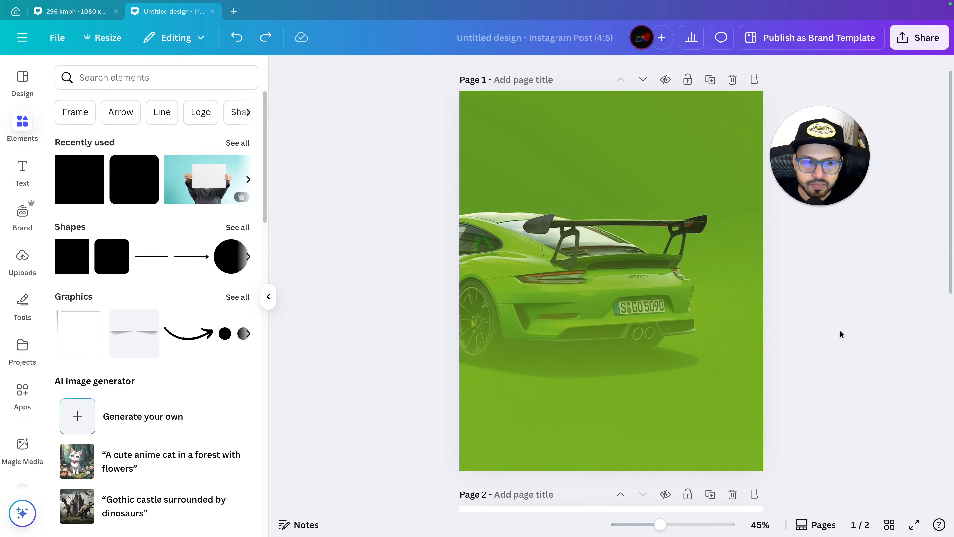
# Try a duplicate of the gradient group aligned exactly over the original, and undo it
pyautogui.click(628, 318)
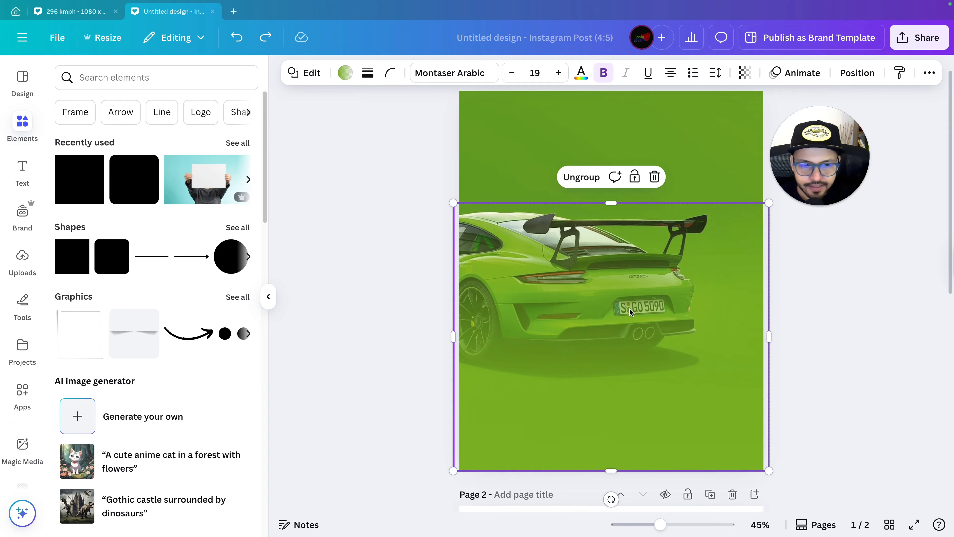
pyautogui.hotkey('ctrl', 'd')
pyautogui.moveTo(627, 311); pyautogui.dragTo(624, 309)
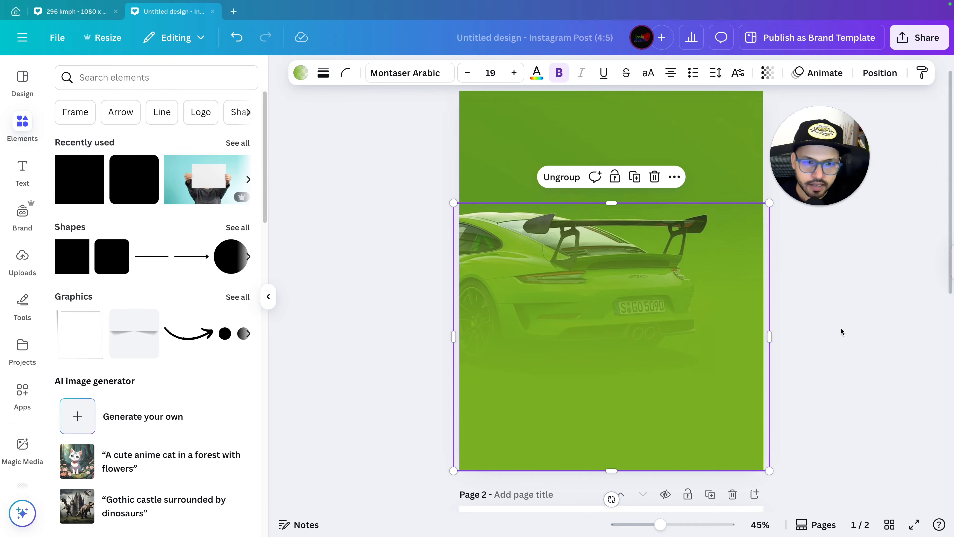
pyautogui.hotkey('ctrl', 'z')
pyautogui.hotkey('ctrl', 'z')
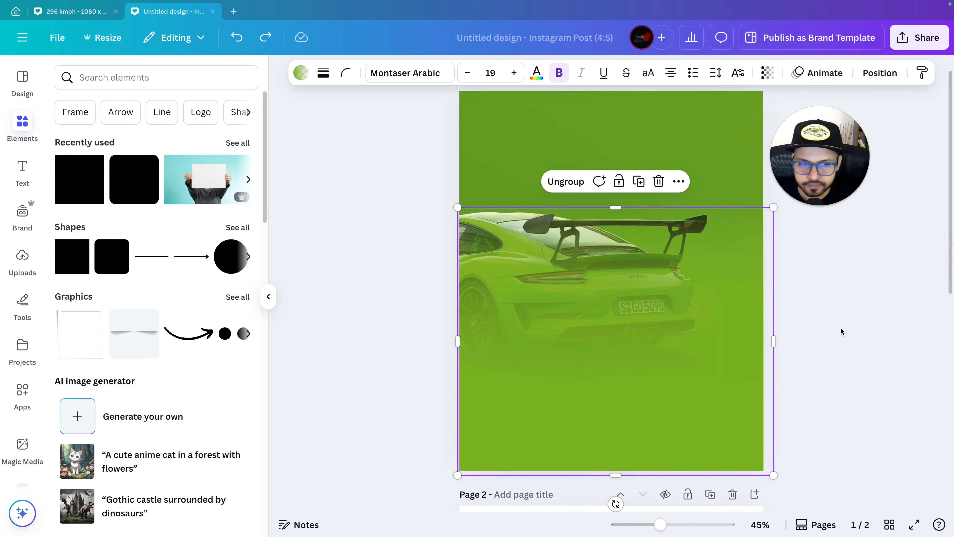
pyautogui.click(645, 331)
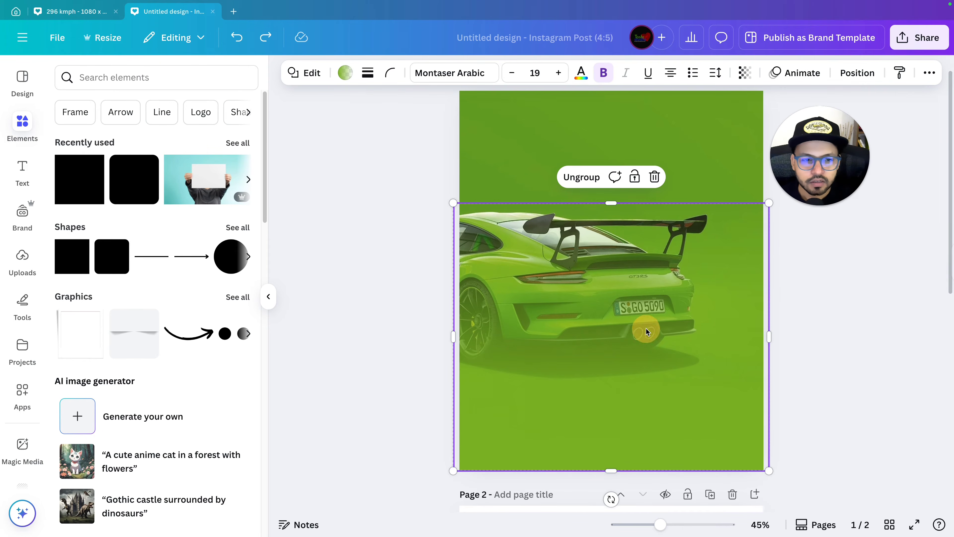
pyautogui.click(878, 294)
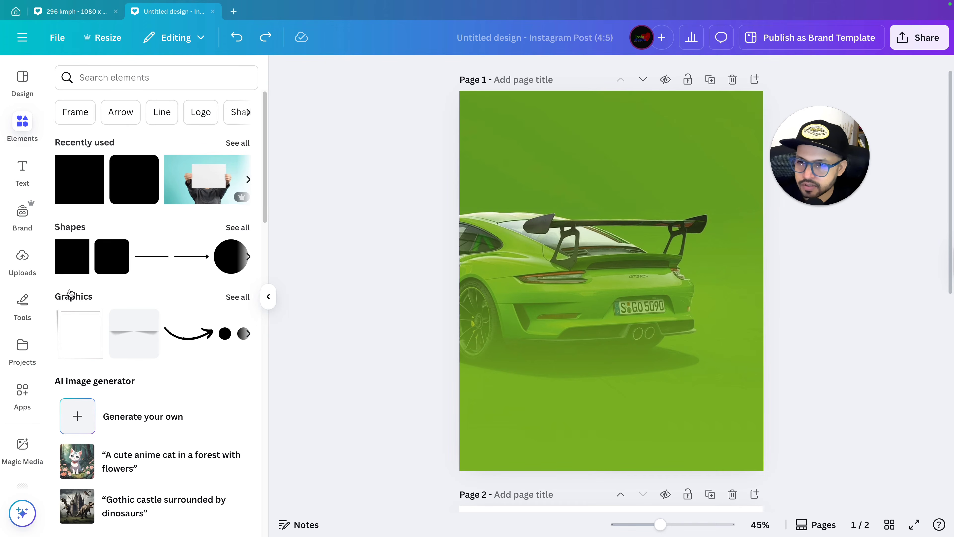
# Add a square shape and fill it with the light grey from the brand color palette
pyautogui.click(72, 260)
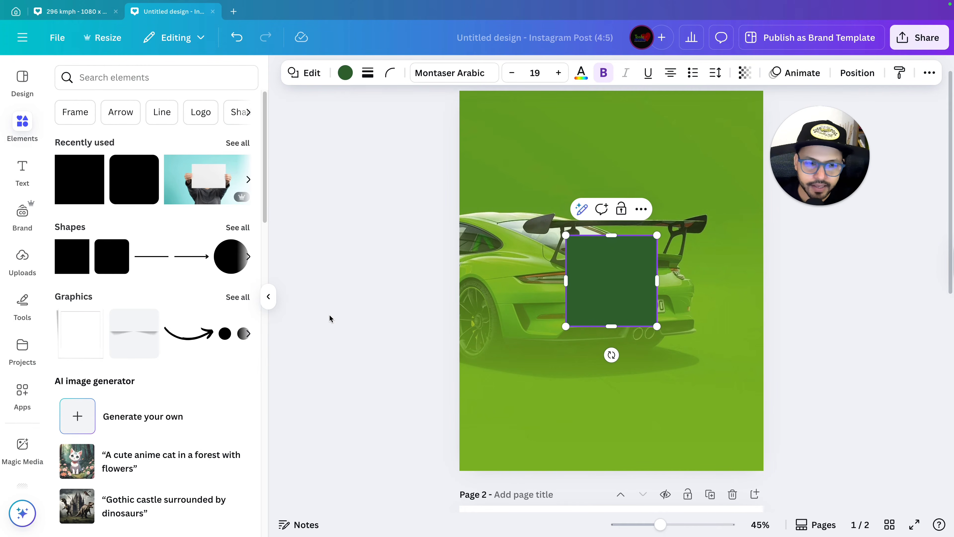
pyautogui.click(346, 74)
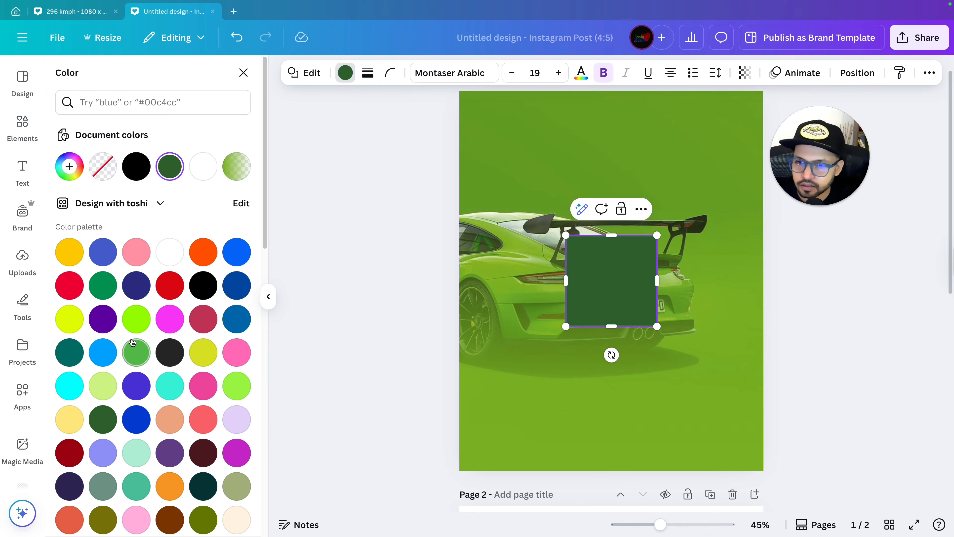
pyautogui.scroll(-5, 133, 346)
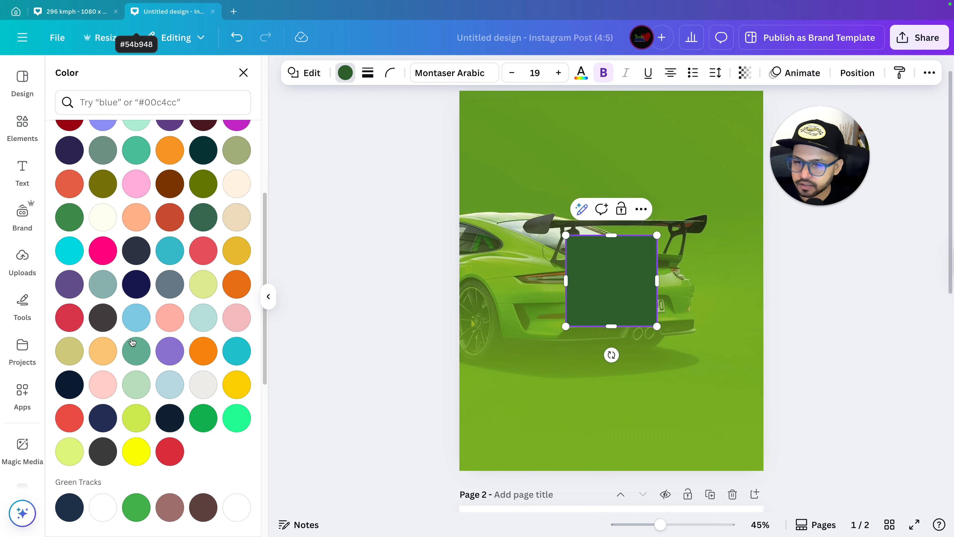
pyautogui.click(204, 392)
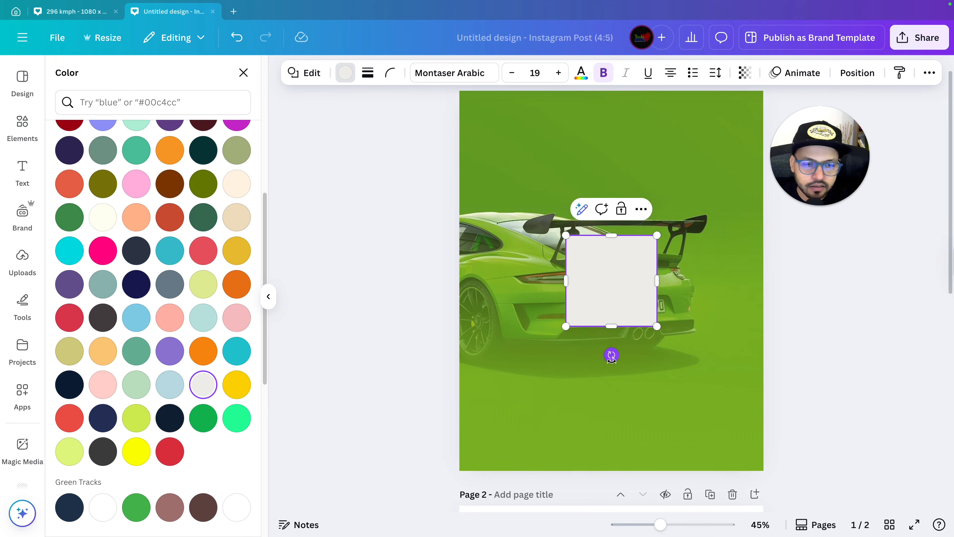
# Rotate the light grey square to -15°
pyautogui.moveTo(611, 355); pyautogui.dragTo(635, 365)
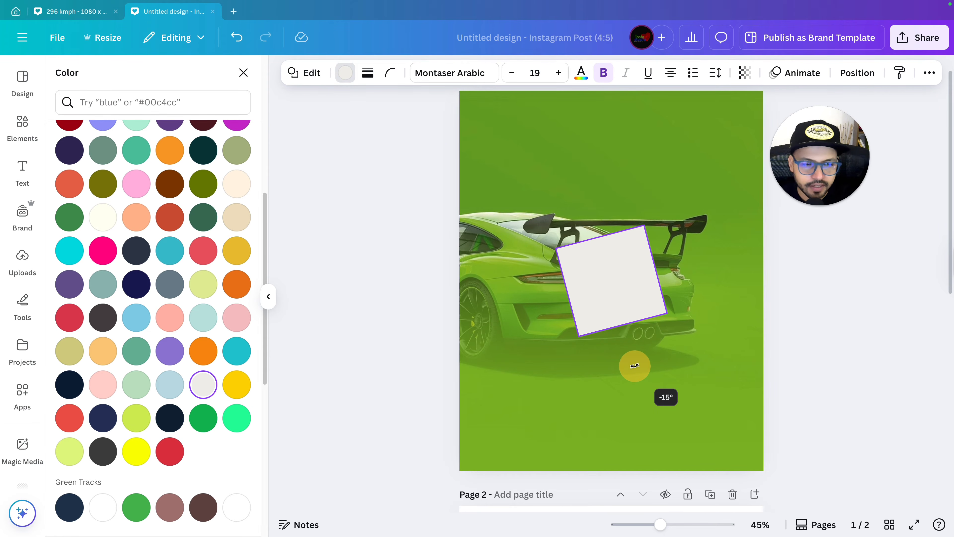
pyautogui.moveTo(634, 365); pyautogui.dragTo(634, 366)
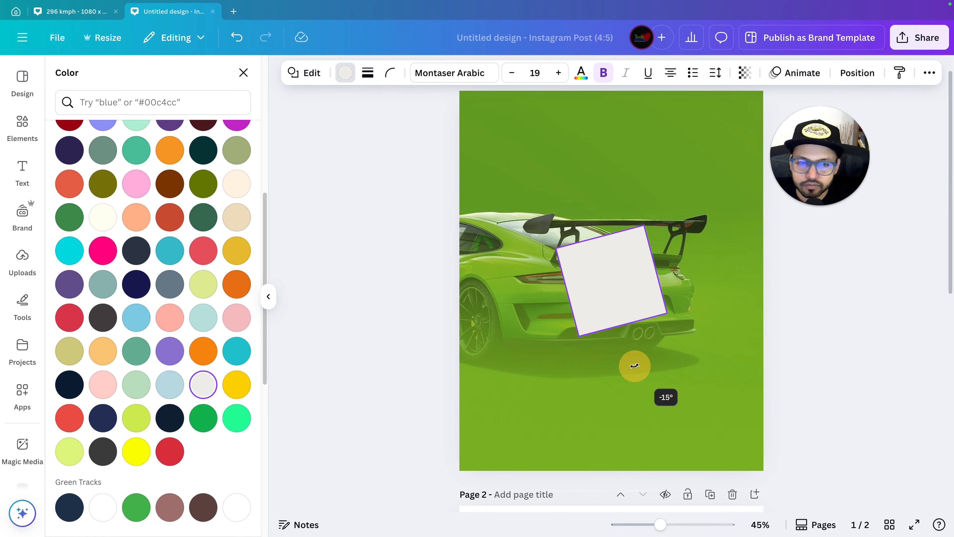
pyautogui.moveTo(635, 365); pyautogui.dragTo(635, 365)
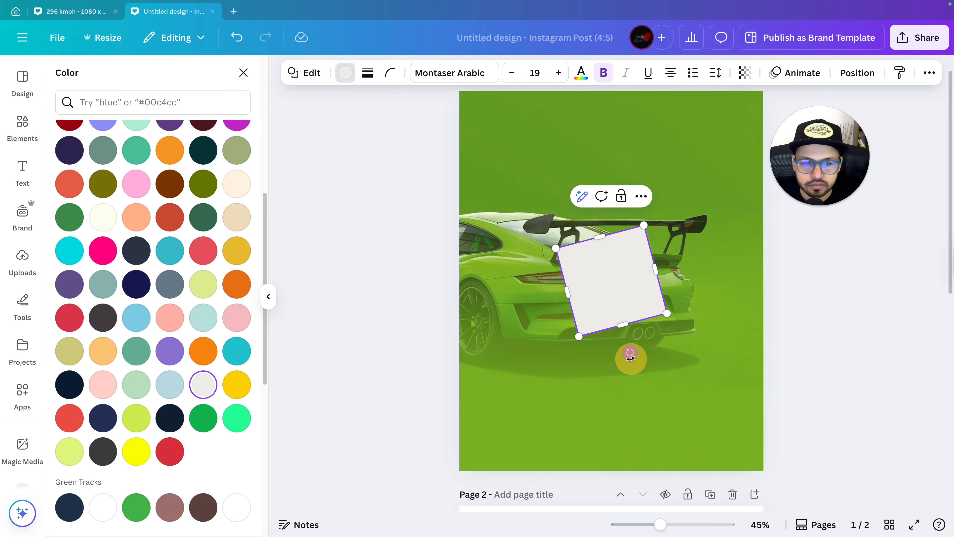
pyautogui.moveTo(630, 355); pyautogui.dragTo(633, 360)
# Move the tilted grey square to the page's top-left corner so its right edge crosses the page's left border
pyautogui.scroll(-2, 633, 360)
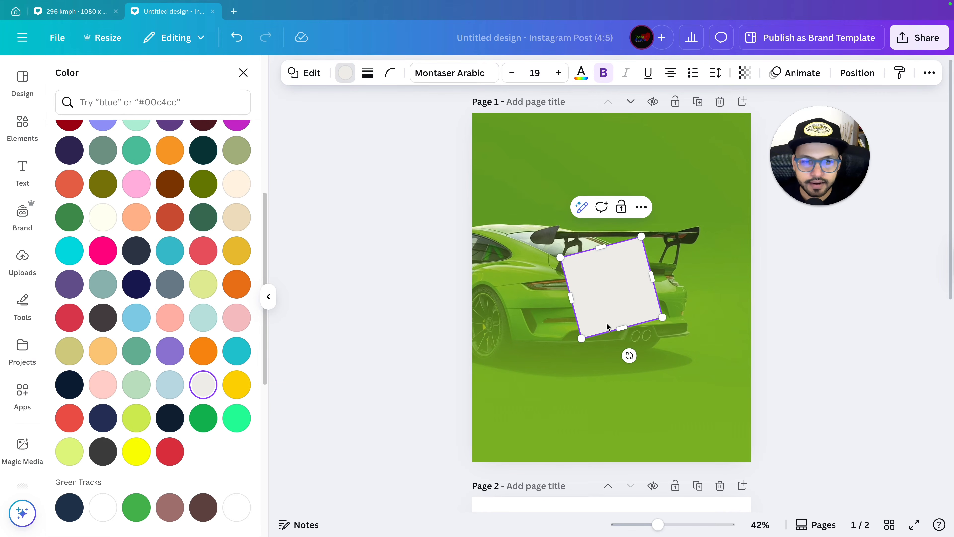
pyautogui.scroll(5, 609, 327)
pyautogui.scroll(5, 596, 345)
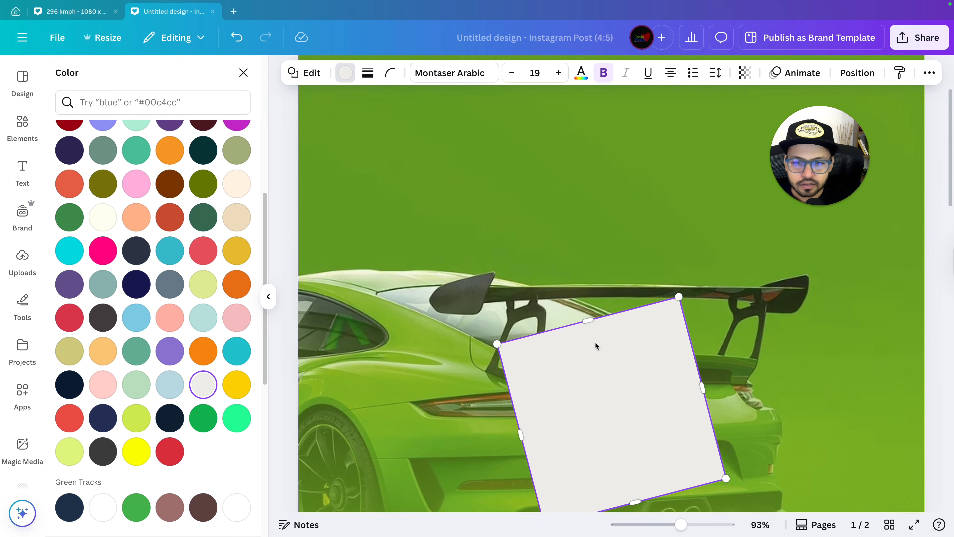
pyautogui.moveTo(600, 430); pyautogui.dragTo(343, 235)
pyautogui.scroll(4, 337, 246)
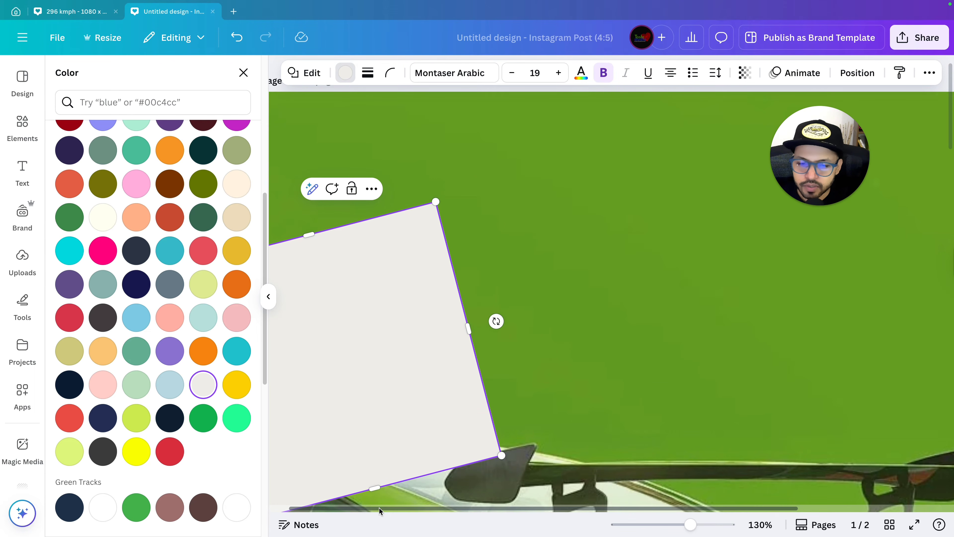
pyautogui.moveTo(380, 508); pyautogui.dragTo(310, 498)
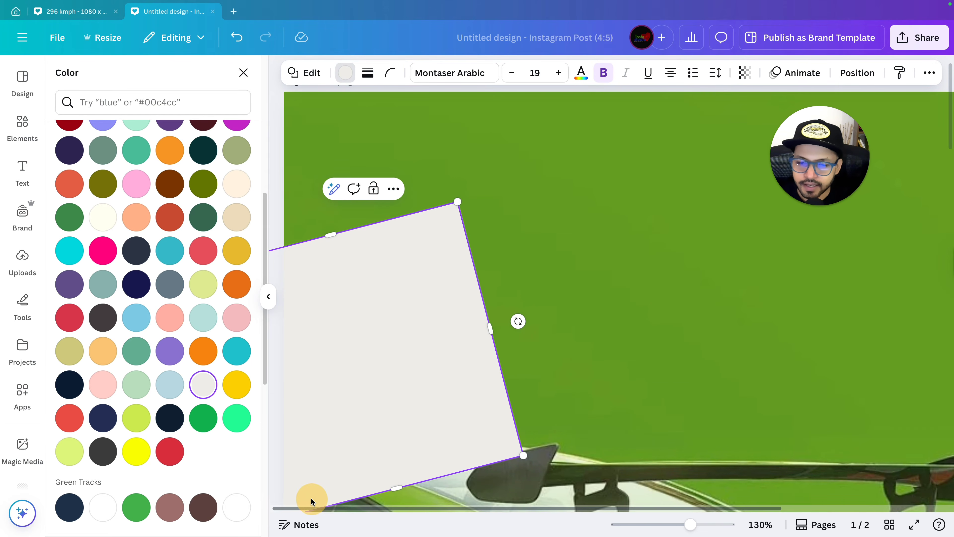
pyautogui.click(525, 346)
pyautogui.click(438, 349)
pyautogui.moveTo(438, 348); pyautogui.dragTo(264, 236)
# Stretch the tilted grey shape past the page's bottom edge and widen it leftward to cover the page's lower-left corner
pyautogui.scroll(-5, 320, 291)
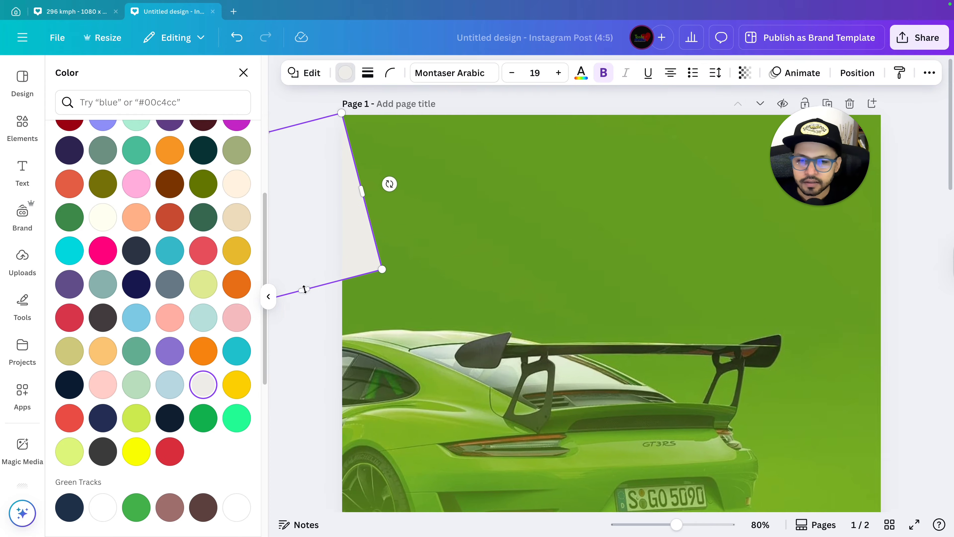
pyautogui.scroll(-4, 329, 280)
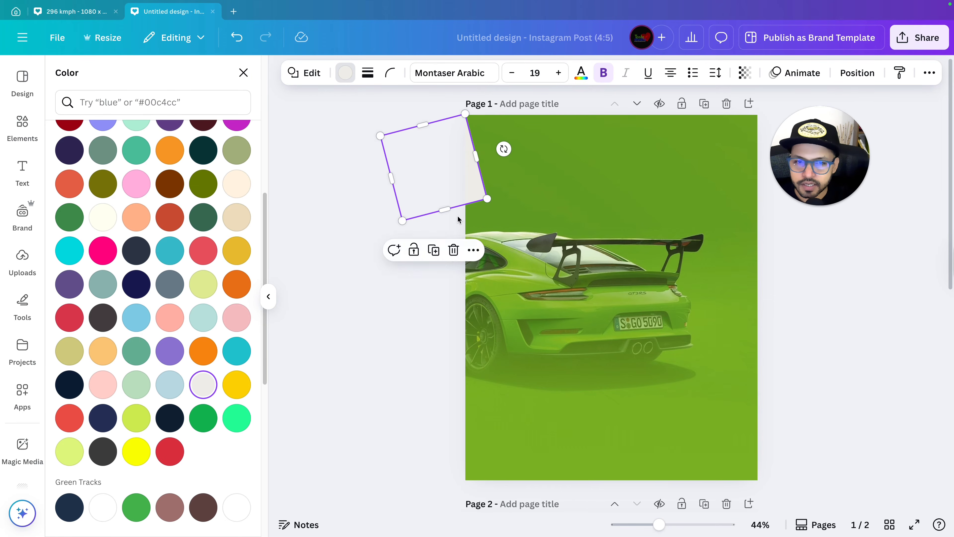
pyautogui.moveTo(447, 216); pyautogui.dragTo(545, 498)
pyautogui.scroll(6, 338, 466)
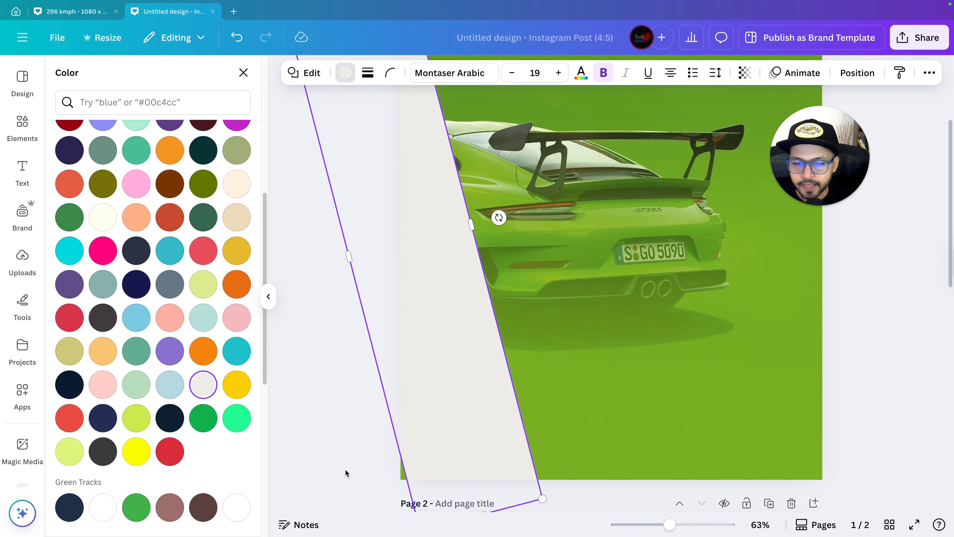
pyautogui.scroll(1, 301, 459)
pyautogui.scroll(-1, 300, 462)
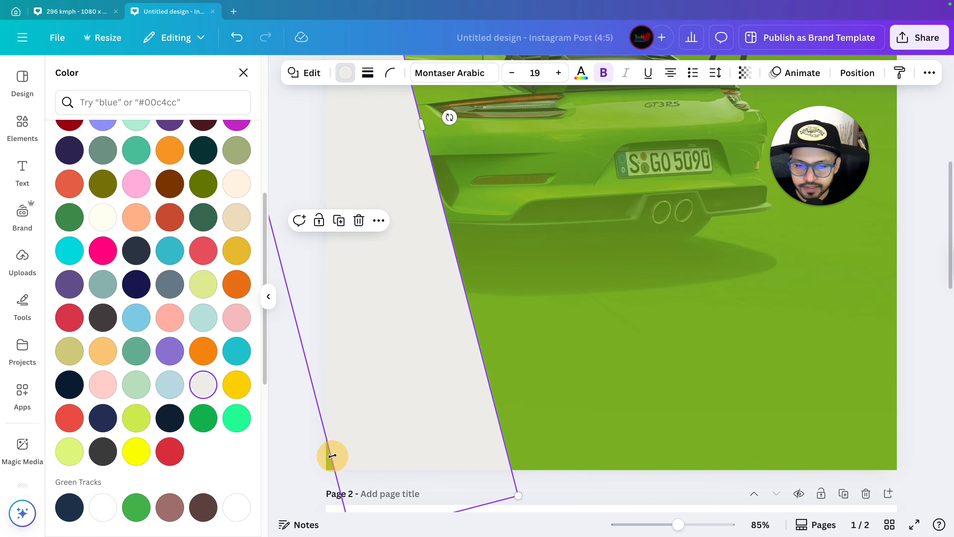
pyautogui.moveTo(333, 455); pyautogui.dragTo(307, 458)
pyautogui.scroll(-3, 308, 462)
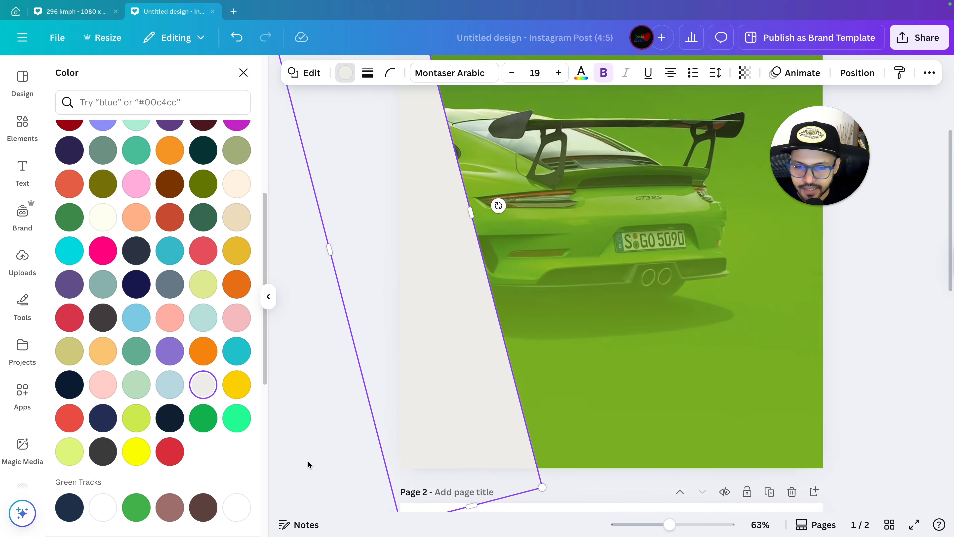
pyautogui.scroll(-1, 308, 461)
pyautogui.press('Escape')
pyautogui.press('Escape')
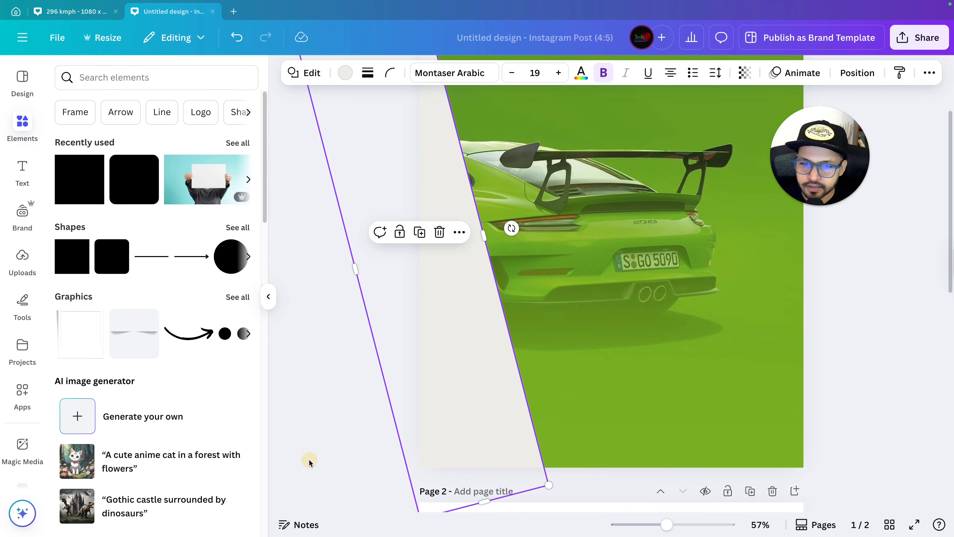
pyautogui.scroll(-3, 311, 457)
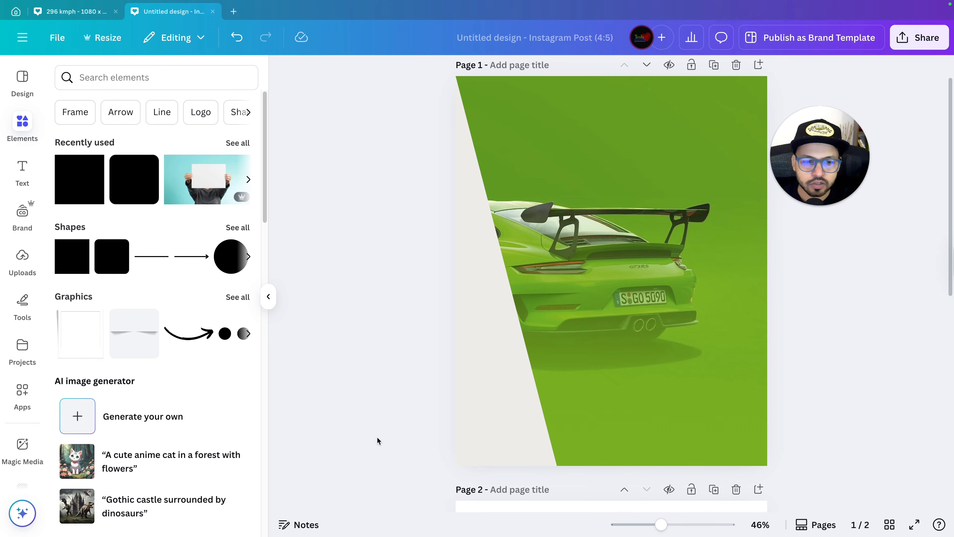
# Cover the page's right side with a duplicate of the tilted grey shape, lengthened and widened past the page edges
pyautogui.click(495, 400)
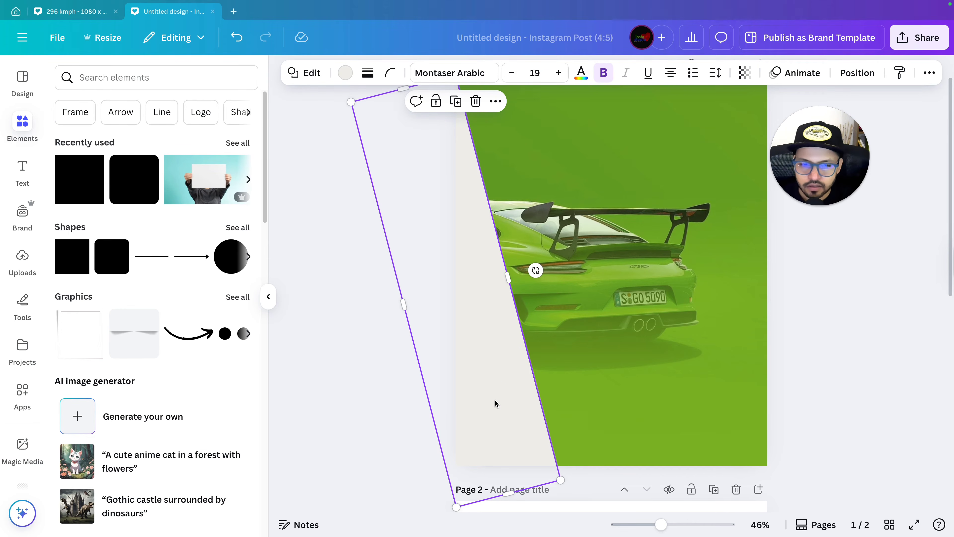
pyautogui.moveTo(494, 399); pyautogui.dragTo(705, 354)
pyautogui.scroll(-2, 681, 363)
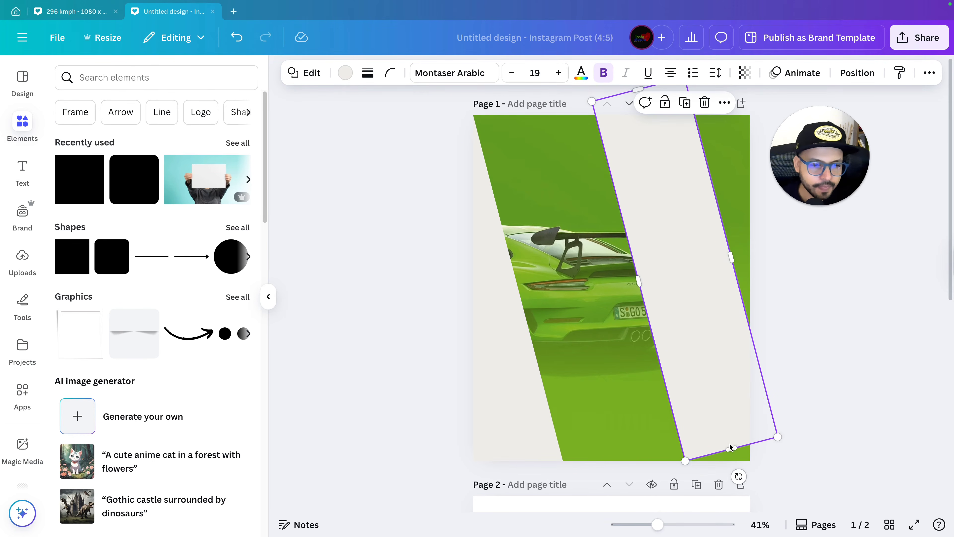
pyautogui.scroll(5, 770, 466)
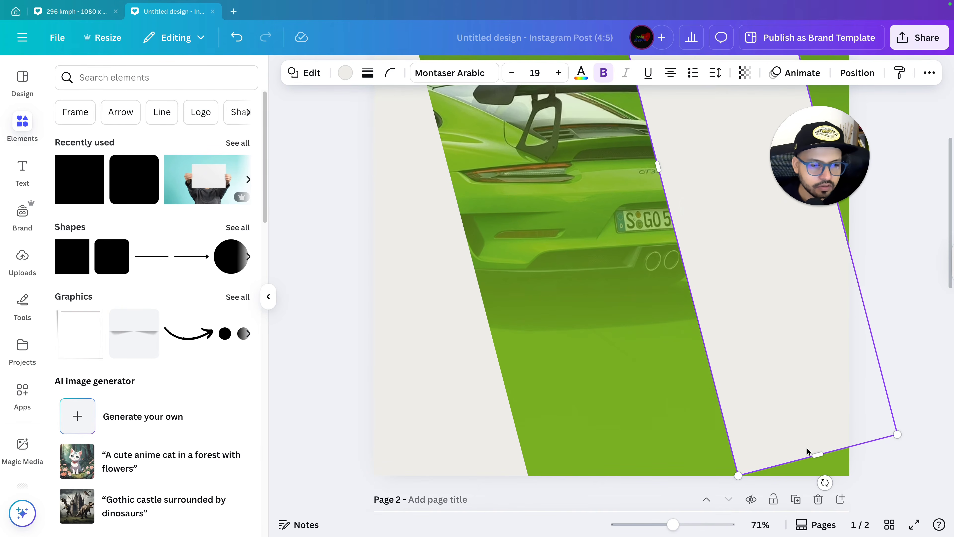
pyautogui.scroll(-4, 849, 442)
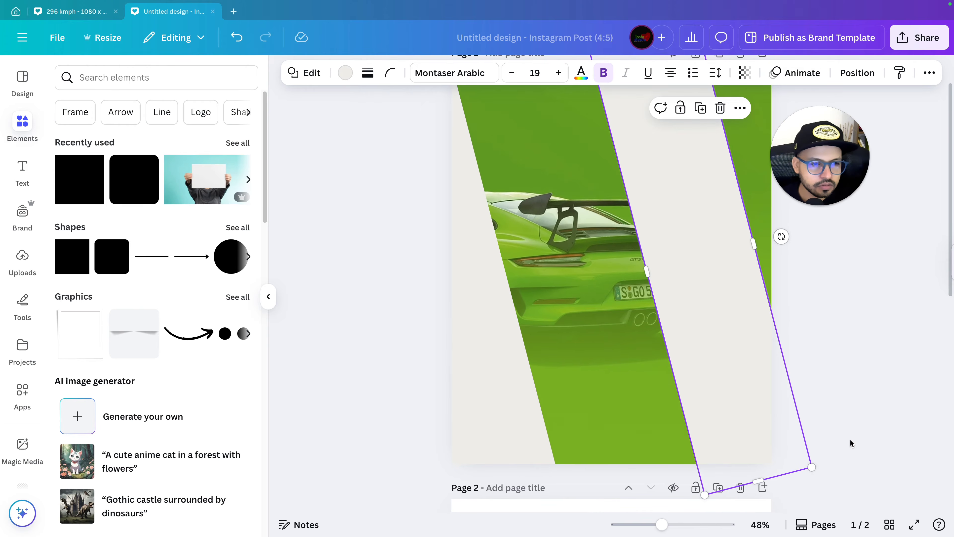
pyautogui.scroll(2, 852, 443)
pyautogui.moveTo(759, 307); pyautogui.dragTo(864, 299)
pyautogui.click(866, 300)
pyautogui.scroll(-3, 866, 299)
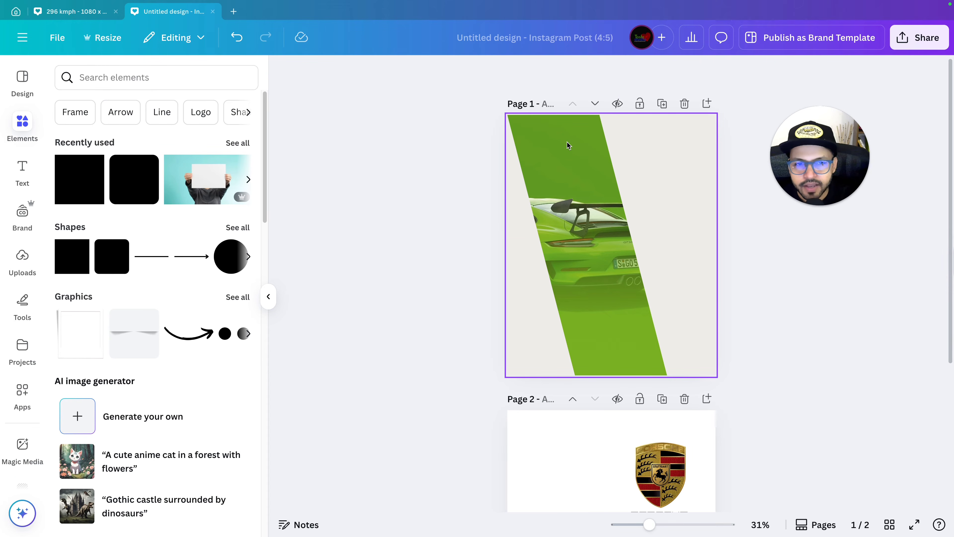
# Enlarge the background car photo within its crop and shift it left so more of the car's rear fills the diagonal strip
pyautogui.click(553, 128)
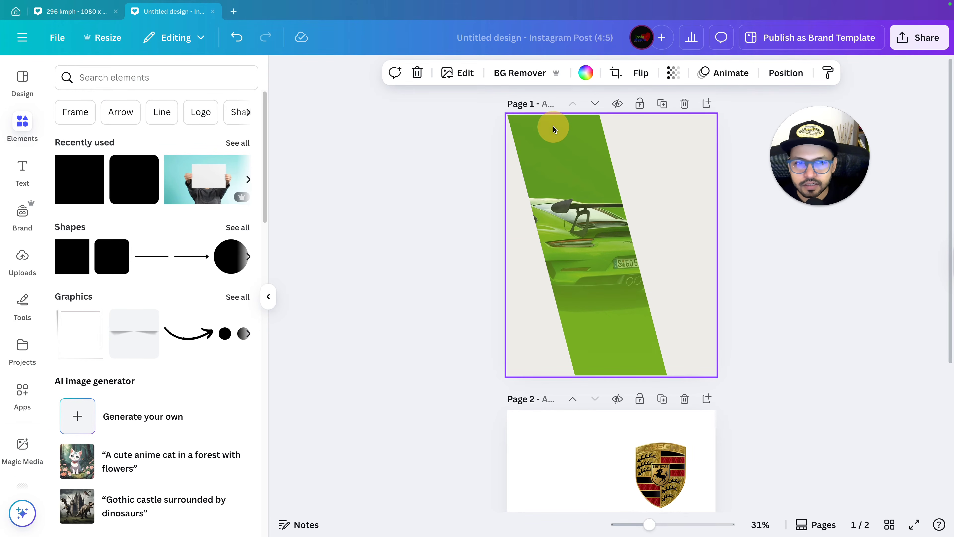
pyautogui.doubleClick(553, 127)
pyautogui.moveTo(508, 115); pyautogui.dragTo(443, 102)
pyautogui.moveTo(496, 160); pyautogui.dragTo(475, 166)
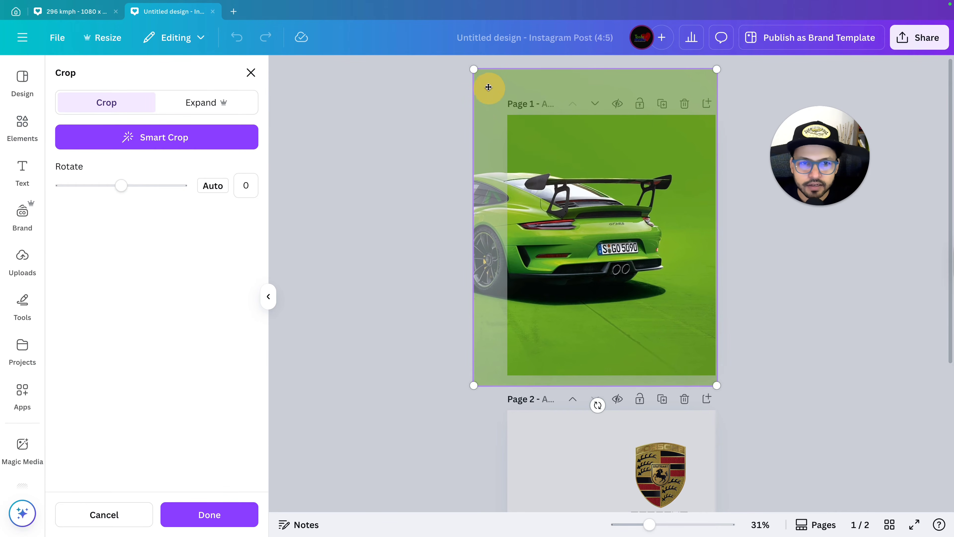
pyautogui.moveTo(473, 69); pyautogui.dragTo(462, 56)
pyautogui.moveTo(489, 133); pyautogui.dragTo(458, 138)
pyautogui.click(855, 281)
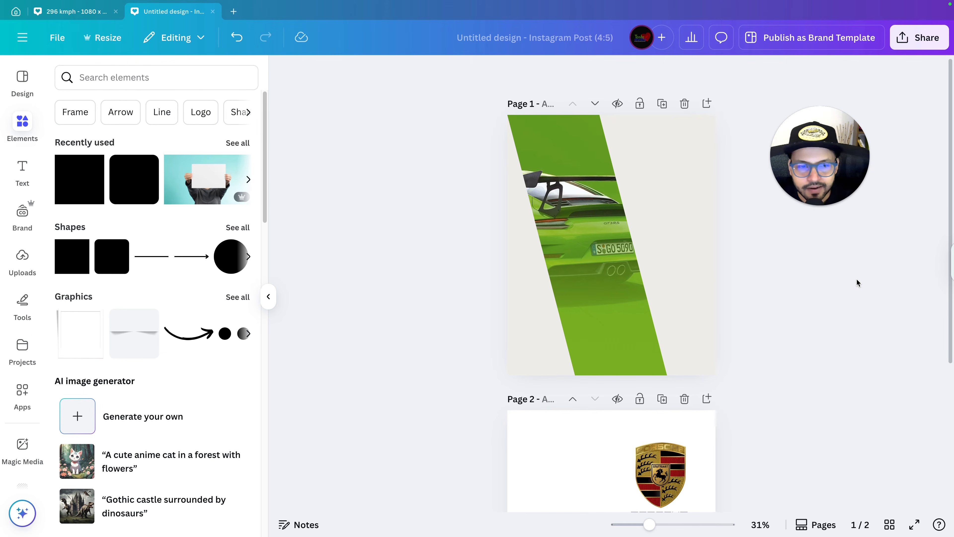
pyautogui.scroll(3, 856, 282)
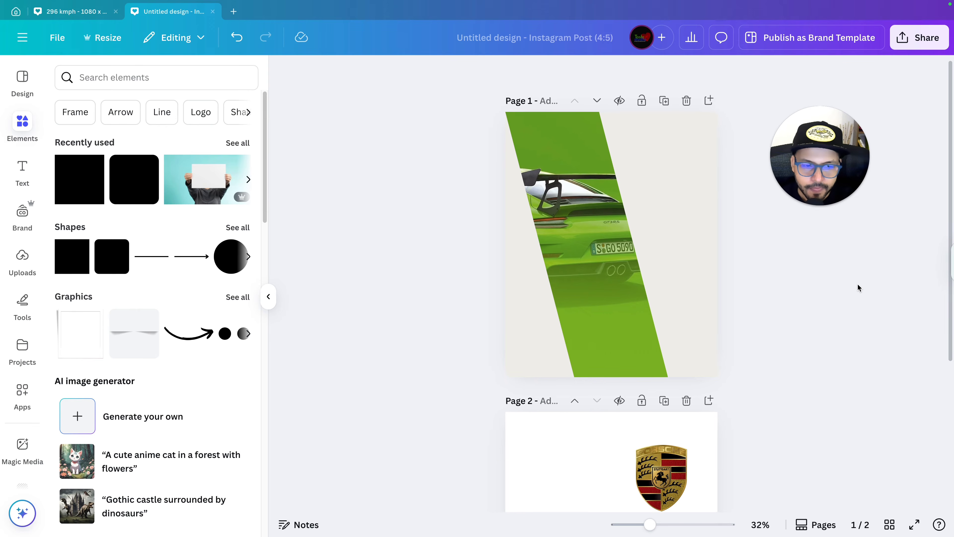
pyautogui.scroll(-3, 853, 286)
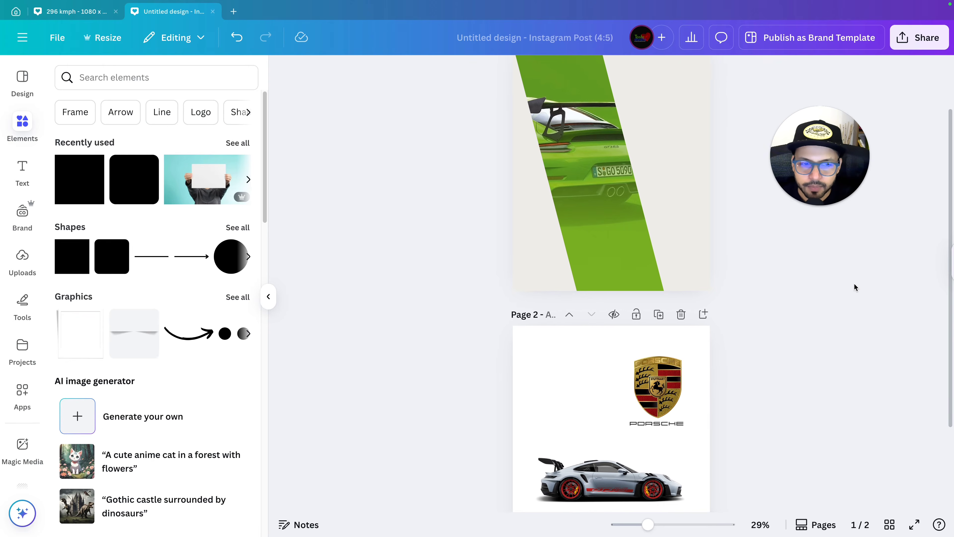
# Move the Porsche crest logo from page 2 onto page 1, centred horizontally near the page's upper edge
pyautogui.click(641, 422)
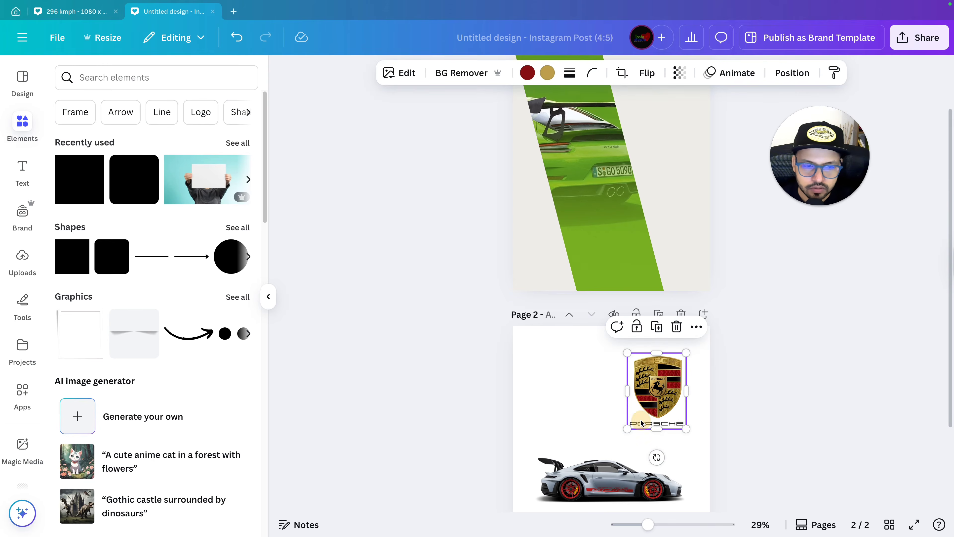
pyautogui.moveTo(654, 413); pyautogui.dragTo(605, 170)
pyautogui.scroll(3, 771, 278)
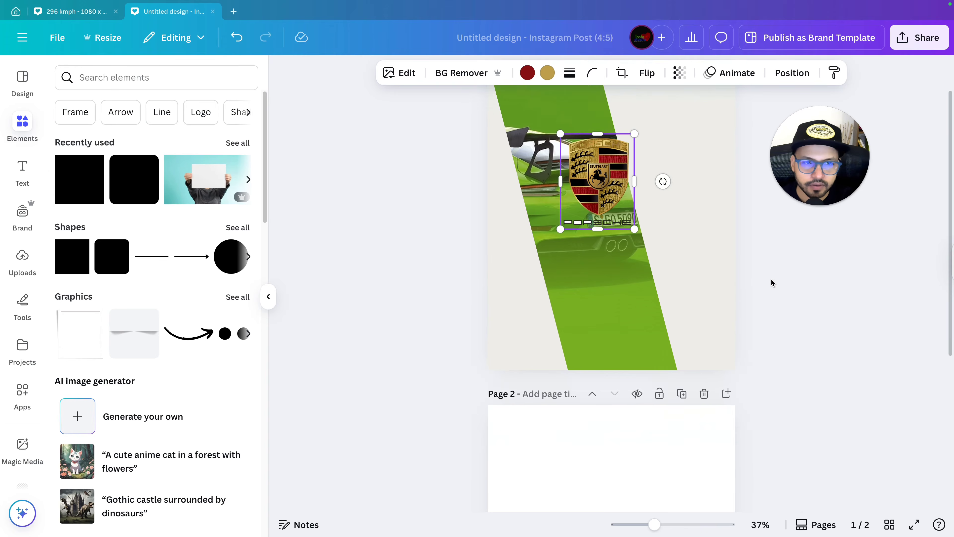
pyautogui.scroll(2, 771, 278)
pyautogui.moveTo(610, 266); pyautogui.dragTo(626, 222)
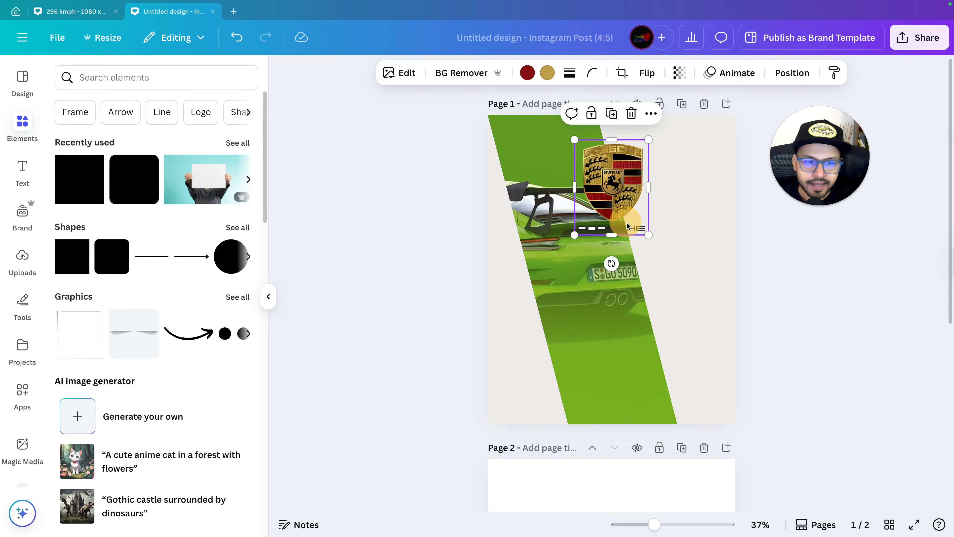
pyautogui.scroll(3, 830, 358)
pyautogui.scroll(2, 832, 355)
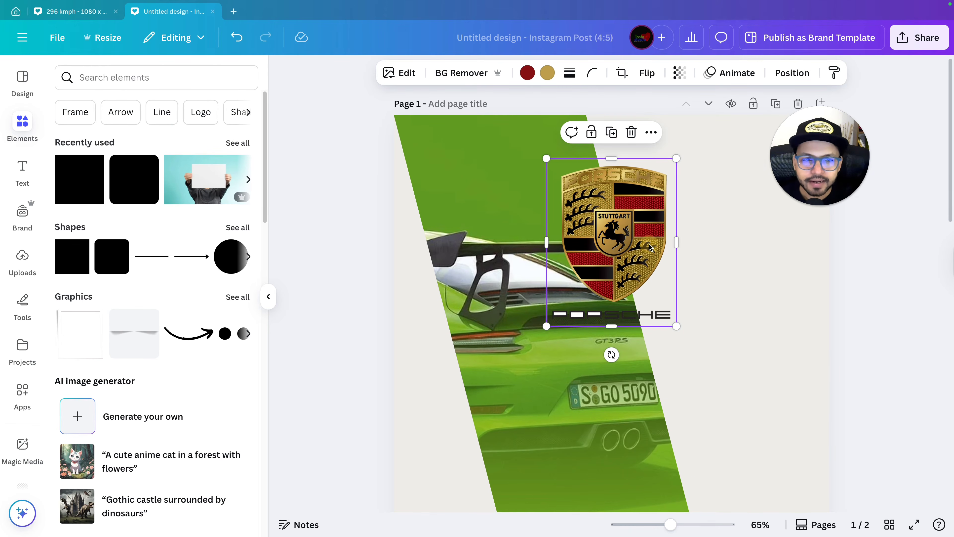
pyautogui.moveTo(651, 246); pyautogui.dragTo(650, 244)
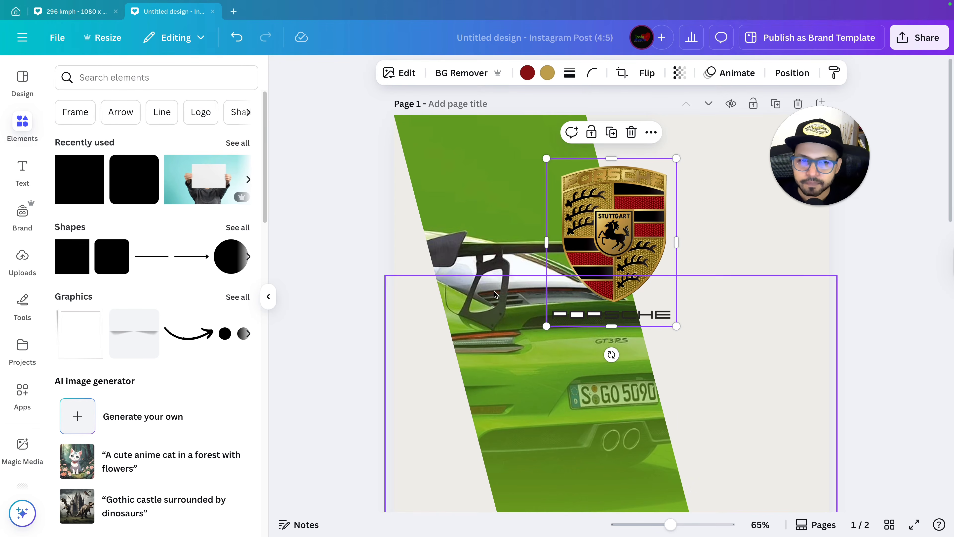
pyautogui.click(351, 292)
pyautogui.click(604, 271)
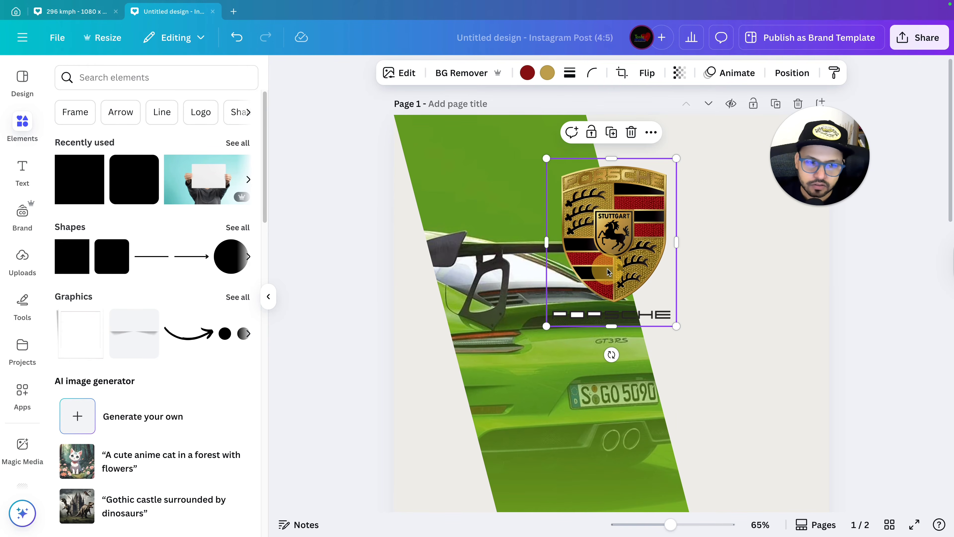
# Crop the PORSCHE lettering off the bottom of the crest logo so only the shield is kept
pyautogui.scroll(5, 624, 301)
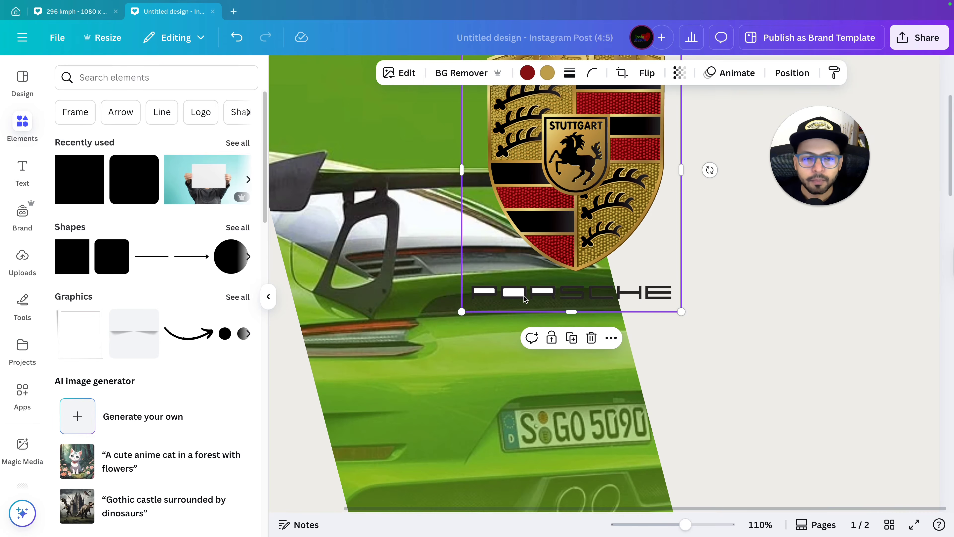
pyautogui.scroll(3, 521, 298)
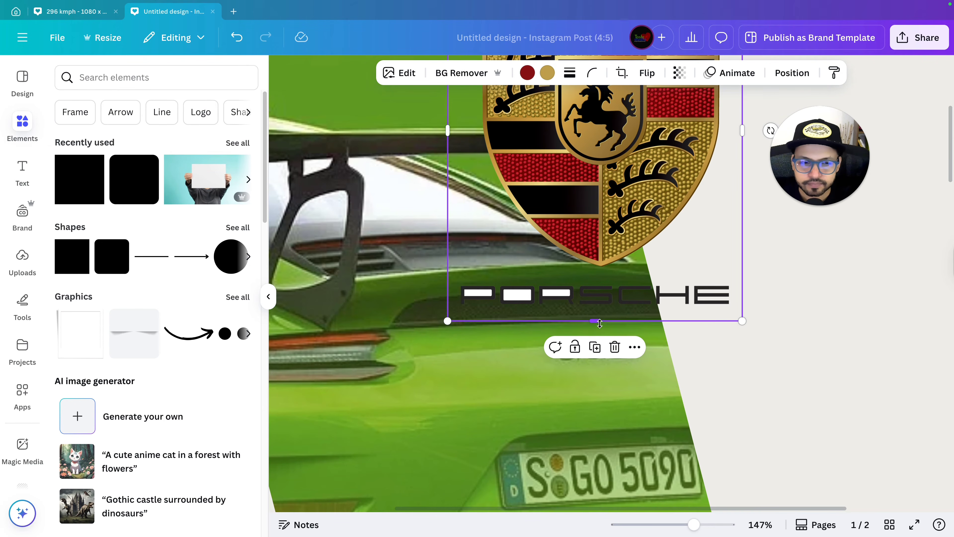
pyautogui.moveTo(600, 322); pyautogui.dragTo(601, 275)
pyautogui.scroll(-5, 641, 327)
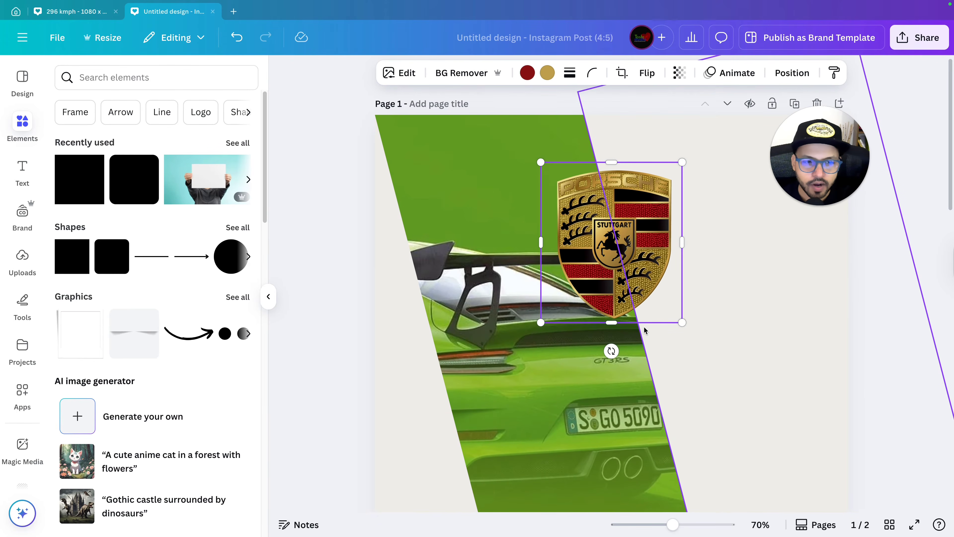
pyautogui.click(349, 356)
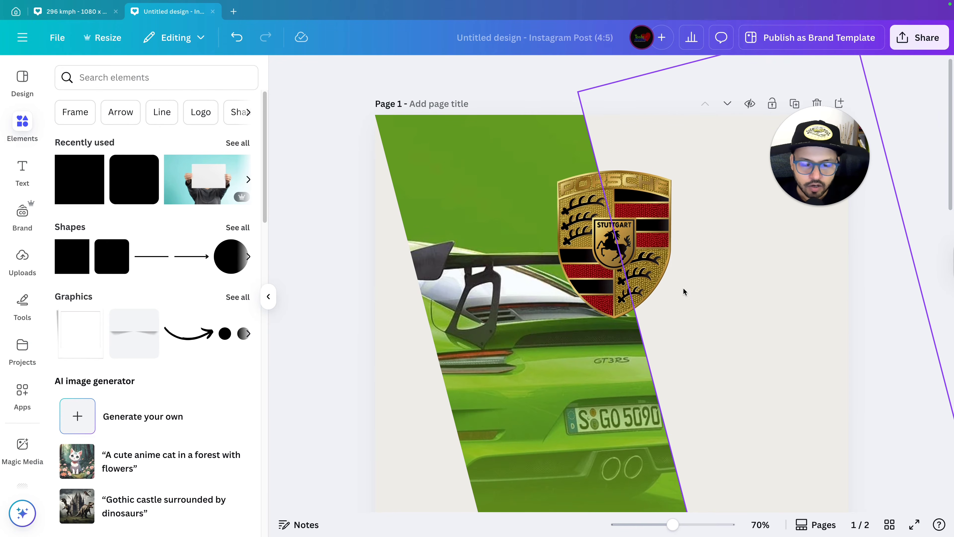
# Move the separate black PORSCHE wordmark from page 2 onto page 1, centred beneath the crest
pyautogui.scroll(-3, 684, 290)
pyautogui.scroll(-8, 685, 290)
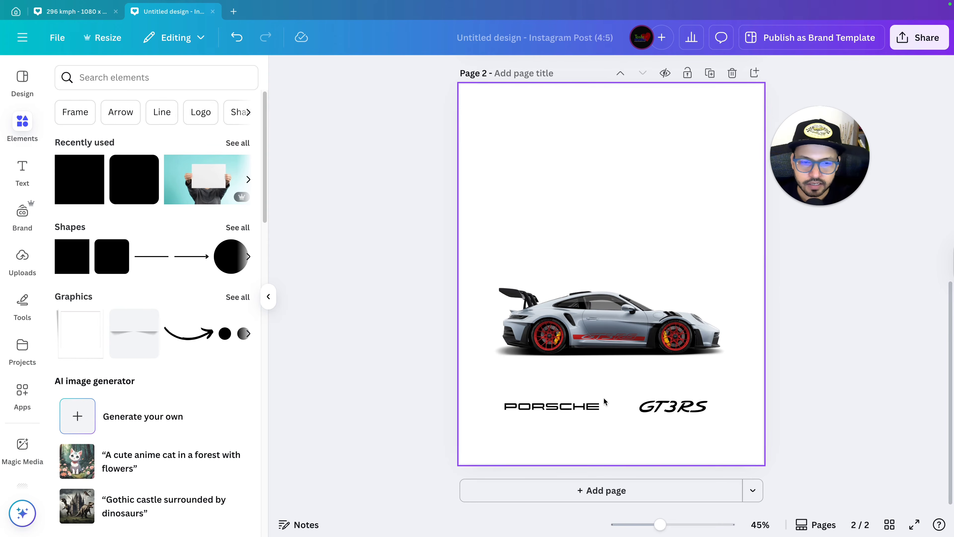
pyautogui.click(566, 413)
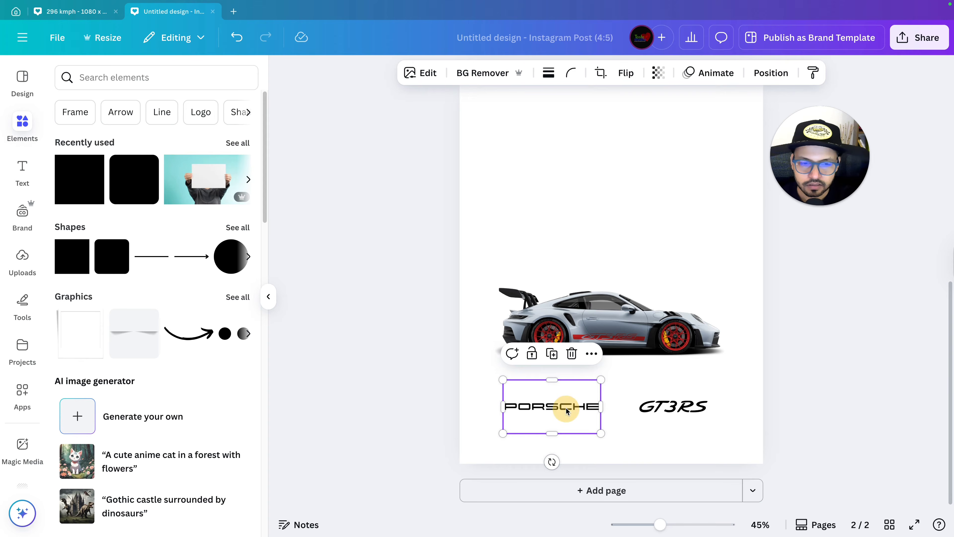
pyautogui.moveTo(566, 410); pyautogui.dragTo(625, 265)
pyautogui.scroll(5, 619, 224)
pyautogui.scroll(3, 717, 297)
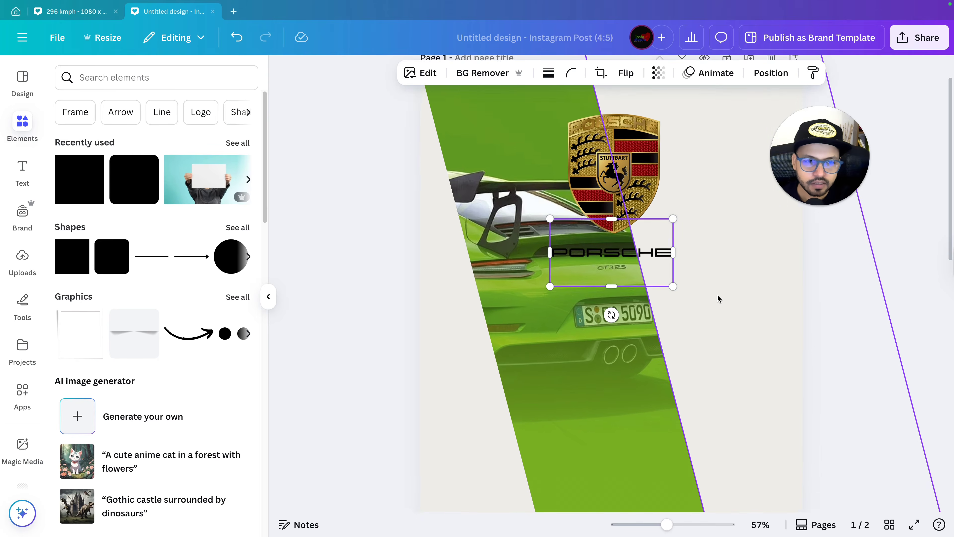
# Fine-tune the PORSCHE wordmark's position so it sits centred just below the tip of the crest
pyautogui.scroll(4, 717, 297)
pyautogui.scroll(3, 716, 297)
pyautogui.hscroll(-1, 716, 296)
pyautogui.moveTo(616, 363); pyautogui.dragTo(618, 351)
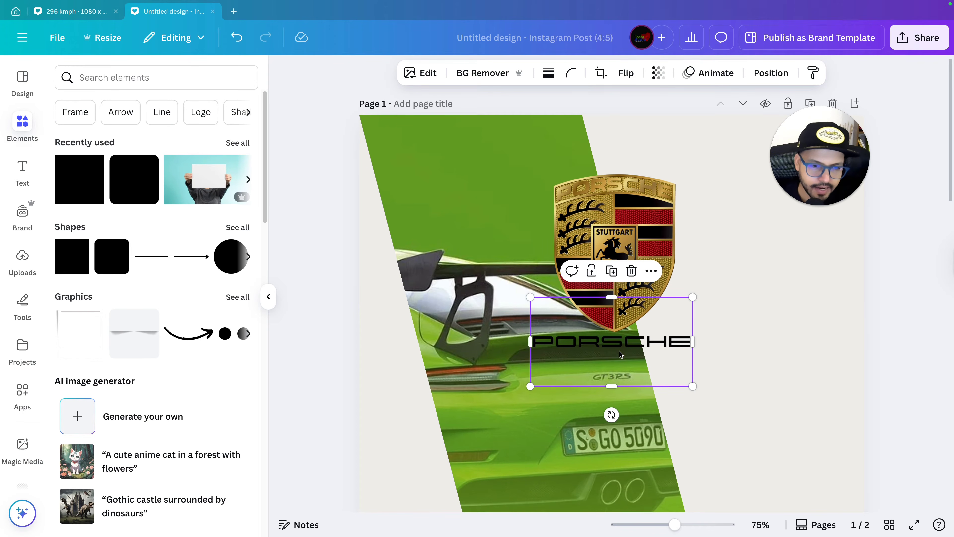
pyautogui.press('Down')
pyautogui.press('Down')
pyautogui.press('Down')
pyautogui.press('Down')
pyautogui.press('Down')
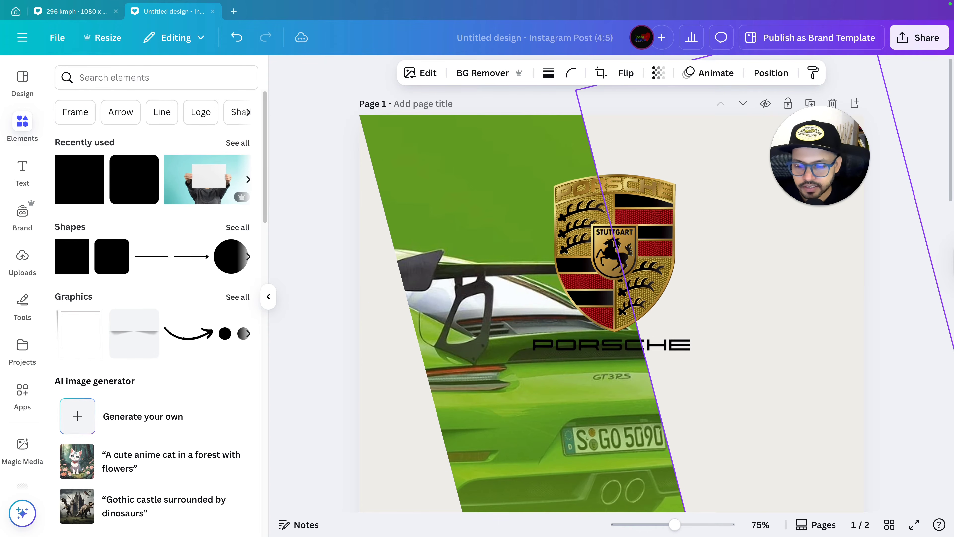
# Scale the Porsche crest down to a small emblem centred near the top of page 1
pyautogui.click(668, 264)
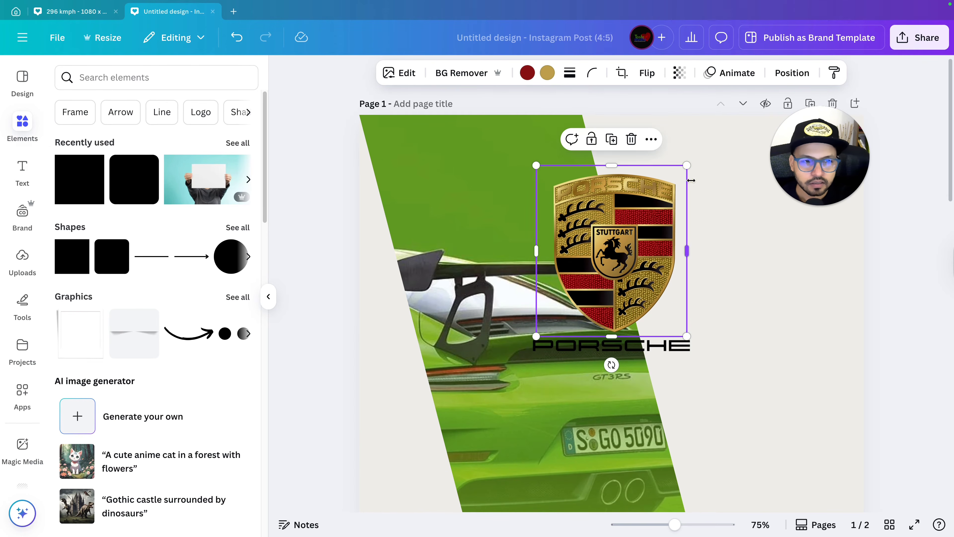
pyautogui.moveTo(687, 165); pyautogui.dragTo(624, 209)
pyautogui.scroll(-3, 661, 330)
pyautogui.scroll(-1, 661, 331)
pyautogui.click(752, 282)
# Move the PORSCHE wordmark up under the small crest, scale it down, and centre it on the page
pyautogui.click(665, 285)
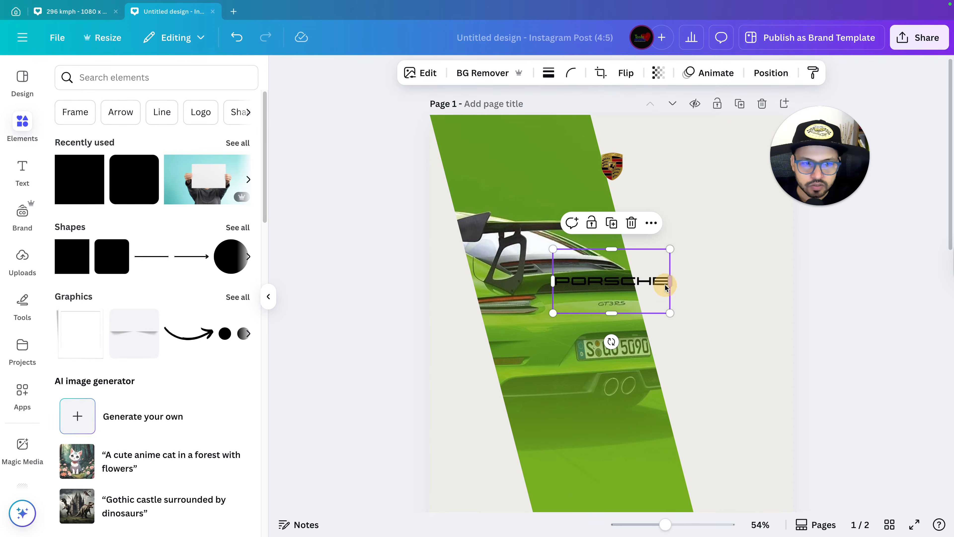
pyautogui.moveTo(665, 287); pyautogui.dragTo(666, 213)
pyautogui.scroll(5, 721, 256)
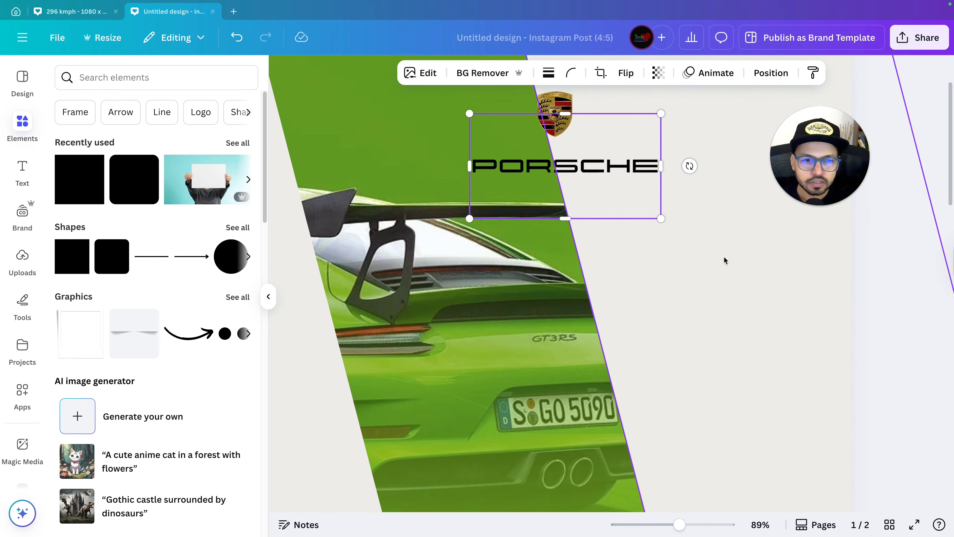
pyautogui.scroll(2, 703, 294)
pyautogui.scroll(5, 696, 294)
pyautogui.moveTo(636, 311); pyautogui.dragTo(530, 254)
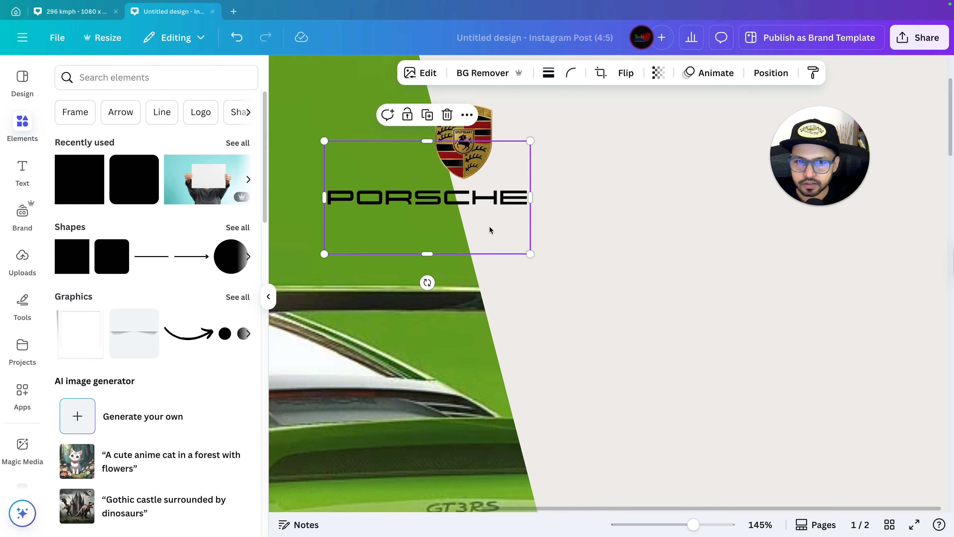
pyautogui.moveTo(490, 230); pyautogui.dragTo(526, 224)
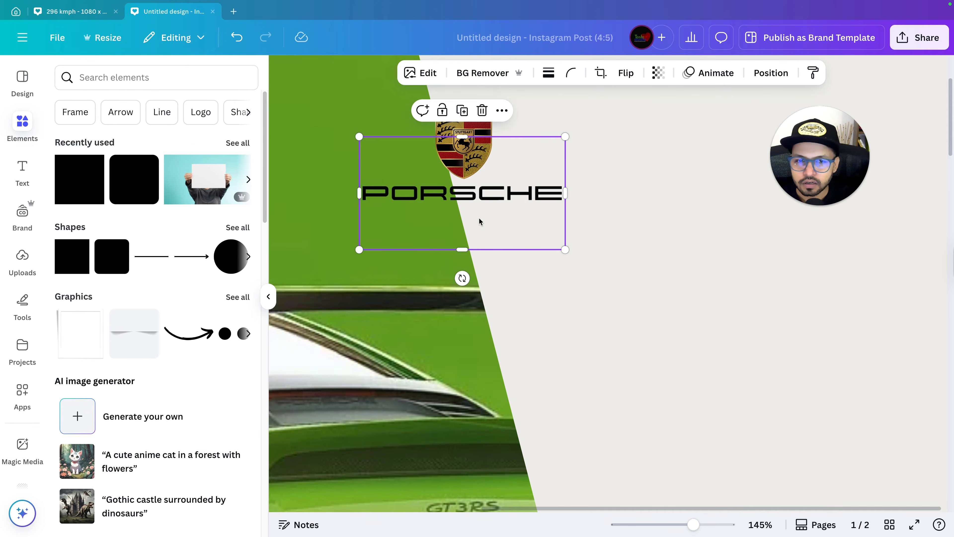
pyautogui.moveTo(451, 187); pyautogui.dragTo(567, 255)
pyautogui.click(485, 172)
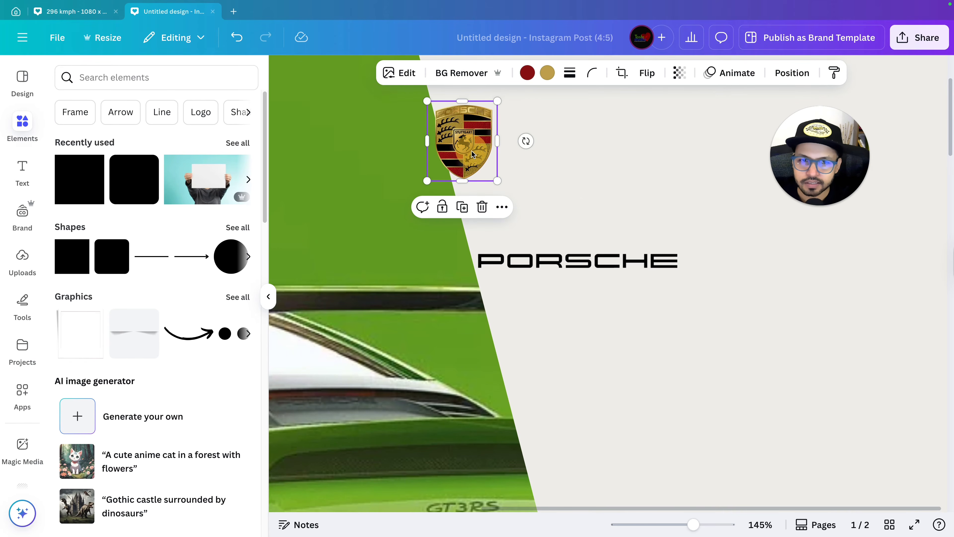
pyautogui.press('super+z')
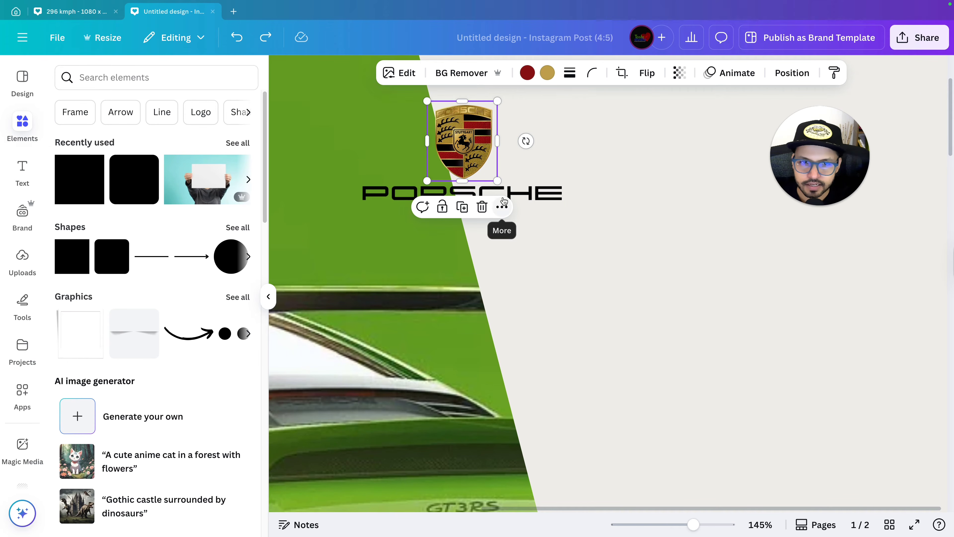
# Nudge the PORSCHE wordmark slightly up towards the crest, keeping it centred, and deselect it
pyautogui.click(573, 185)
pyautogui.click(549, 197)
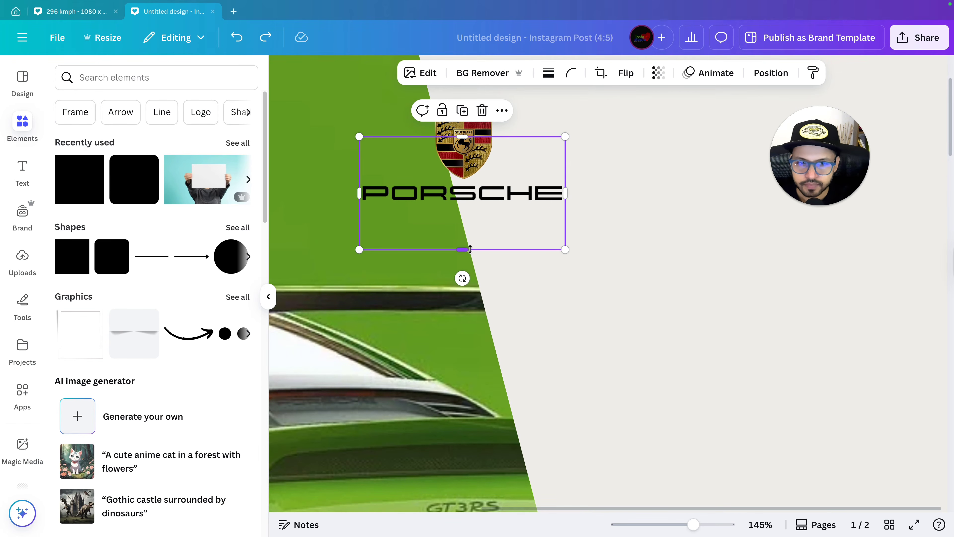
pyautogui.moveTo(472, 231); pyautogui.dragTo(472, 228)
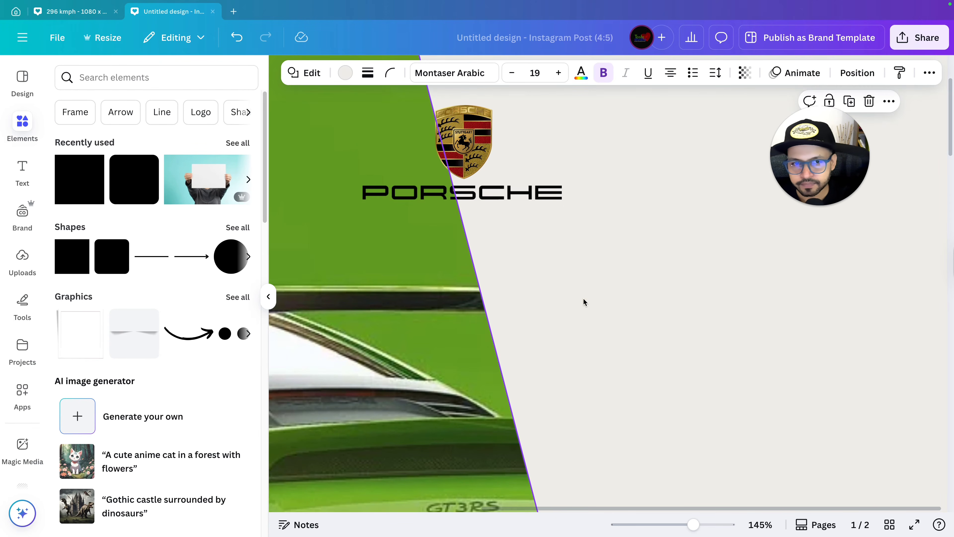
pyautogui.scroll(-10, 587, 297)
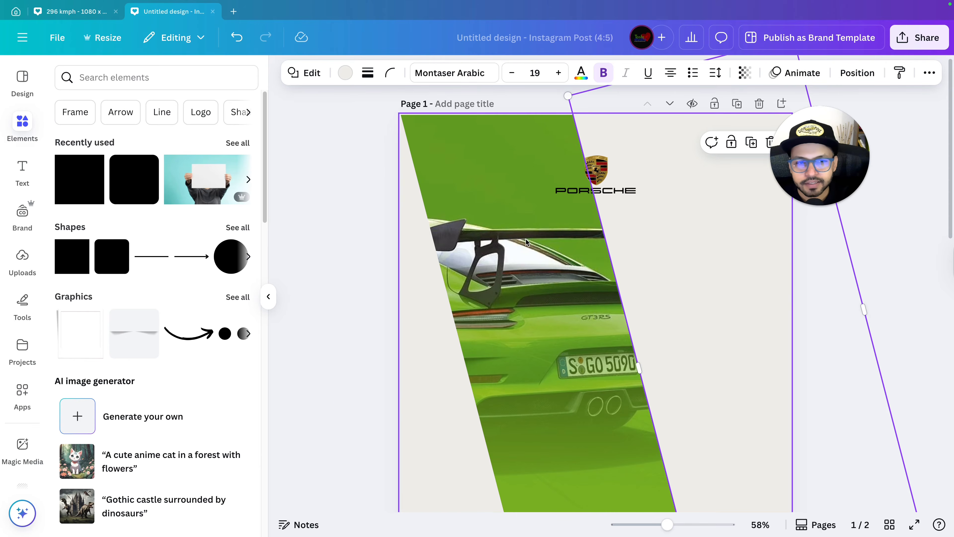
pyautogui.scroll(5, 654, 269)
pyautogui.click(541, 138)
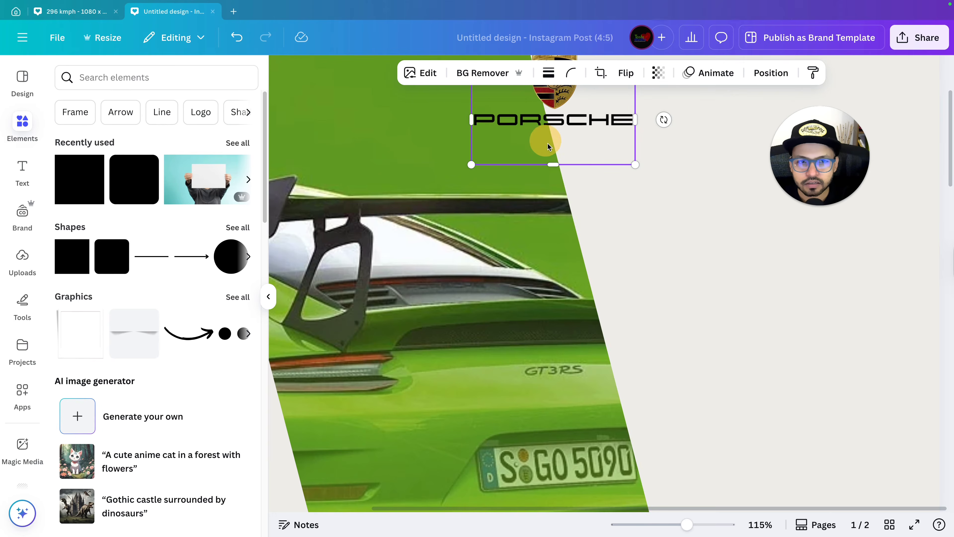
pyautogui.scroll(-4, 633, 273)
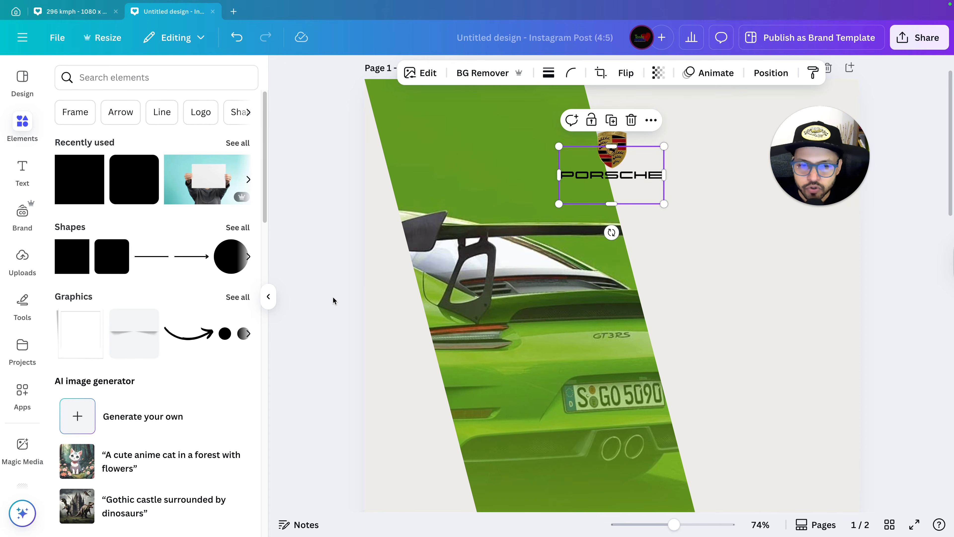
pyautogui.scroll(-4, 336, 301)
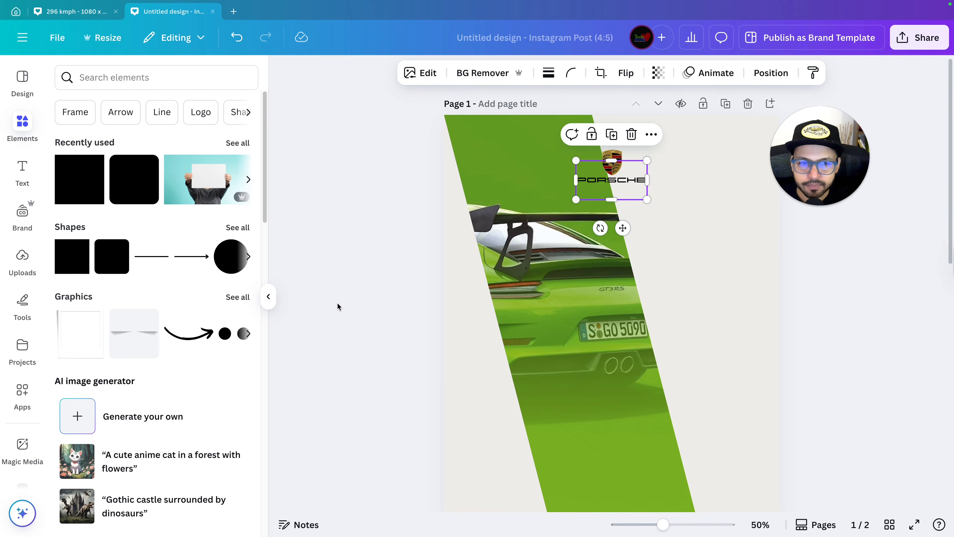
pyautogui.click(356, 301)
# Move the silver GT3 RS side-view car from page 2 onto page 1, centred over the lower part of the green strip
pyautogui.scroll(-2, 356, 300)
pyautogui.scroll(-10, 357, 299)
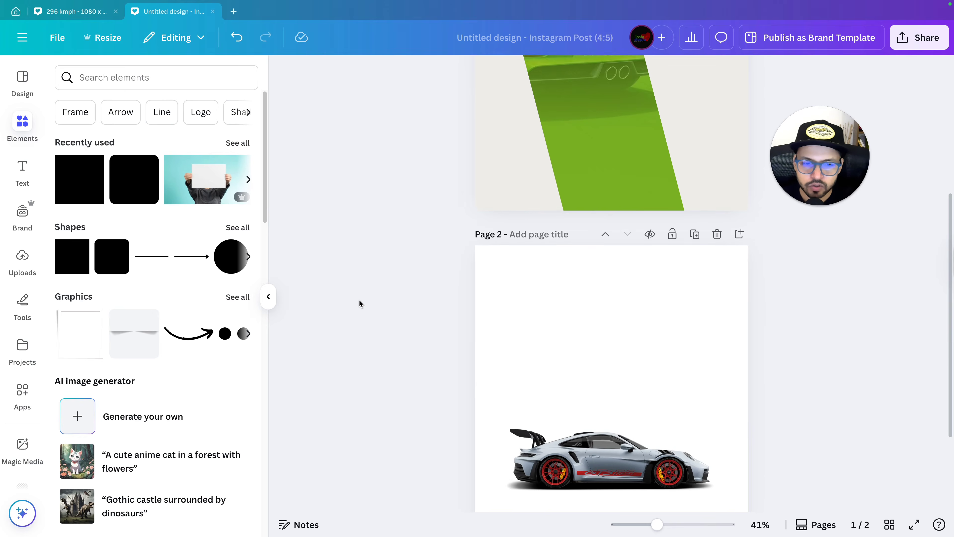
pyautogui.click(661, 359)
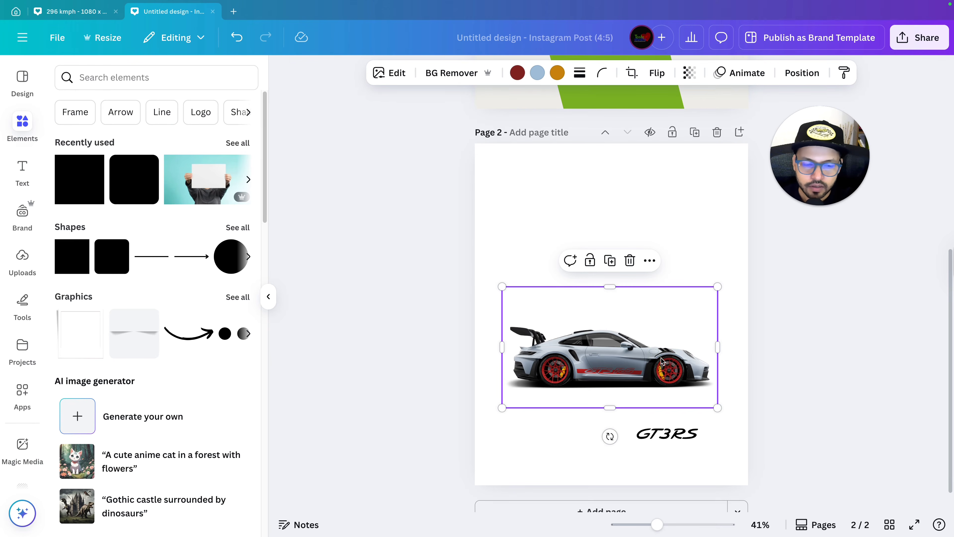
pyautogui.moveTo(662, 361); pyautogui.dragTo(670, 334)
pyautogui.scroll(2, 656, 287)
pyautogui.scroll(5, 654, 283)
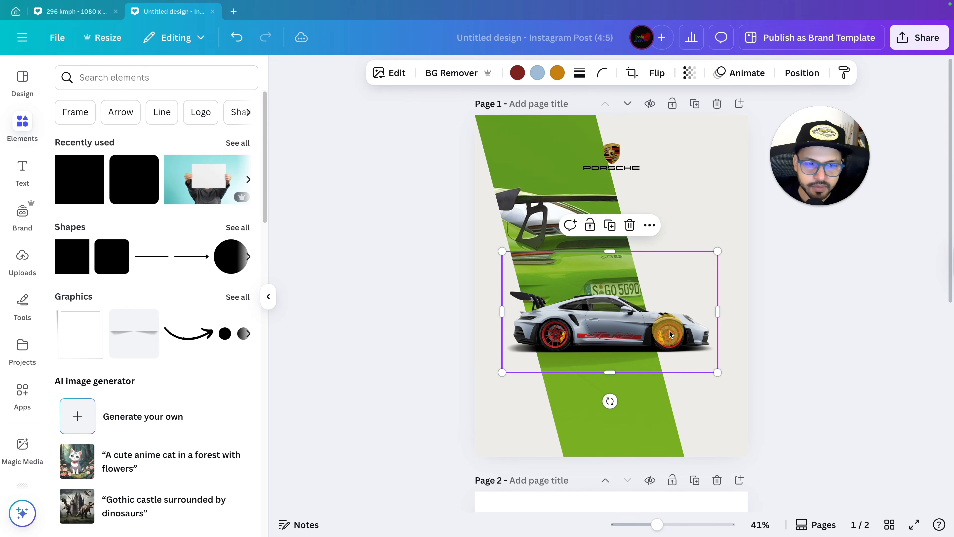
pyautogui.click(829, 395)
# Enlarge the silver car to span nearly the full page width and centre it horizontally in the lower half
pyautogui.scroll(2, 829, 395)
pyautogui.click(713, 358)
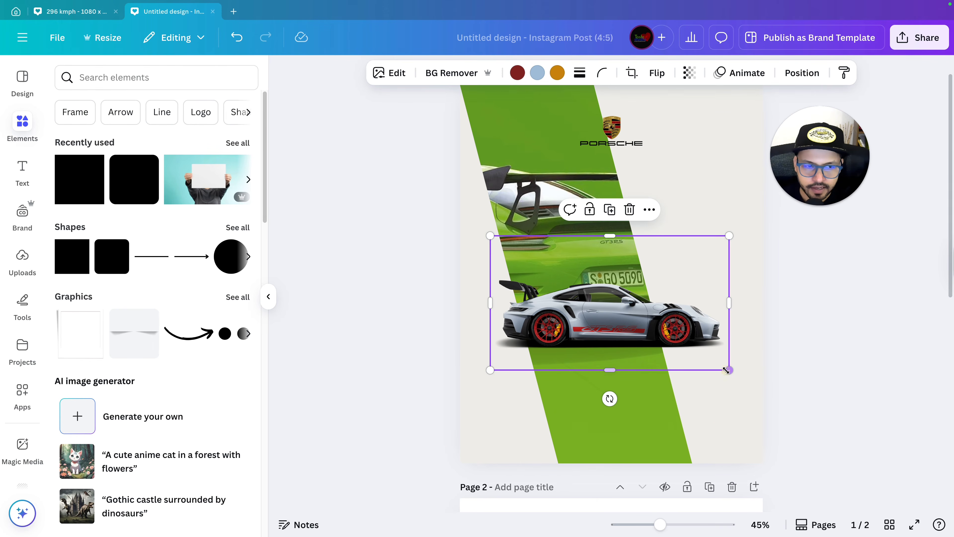
pyautogui.moveTo(729, 372); pyautogui.dragTo(752, 383)
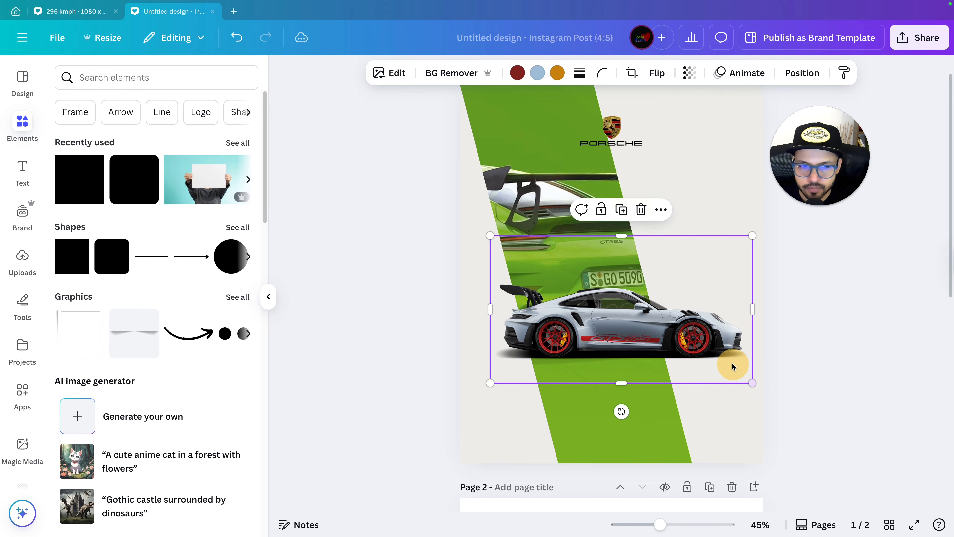
pyautogui.moveTo(490, 382); pyautogui.dragTo(481, 388)
pyautogui.keyDown('ctrl'); pyautogui.scroll(-1, 624, 374); pyautogui.keyUp('ctrl')
pyautogui.moveTo(648, 373); pyautogui.dragTo(645, 376)
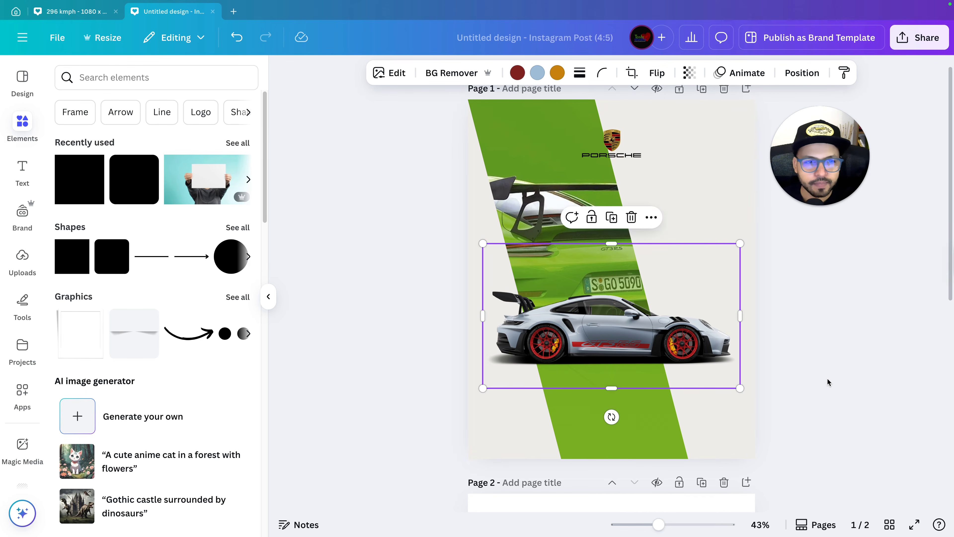
pyautogui.keyDown('ctrl'); pyautogui.scroll(3, 827, 377); pyautogui.keyUp('ctrl')
pyautogui.scroll(-2, 825, 380)
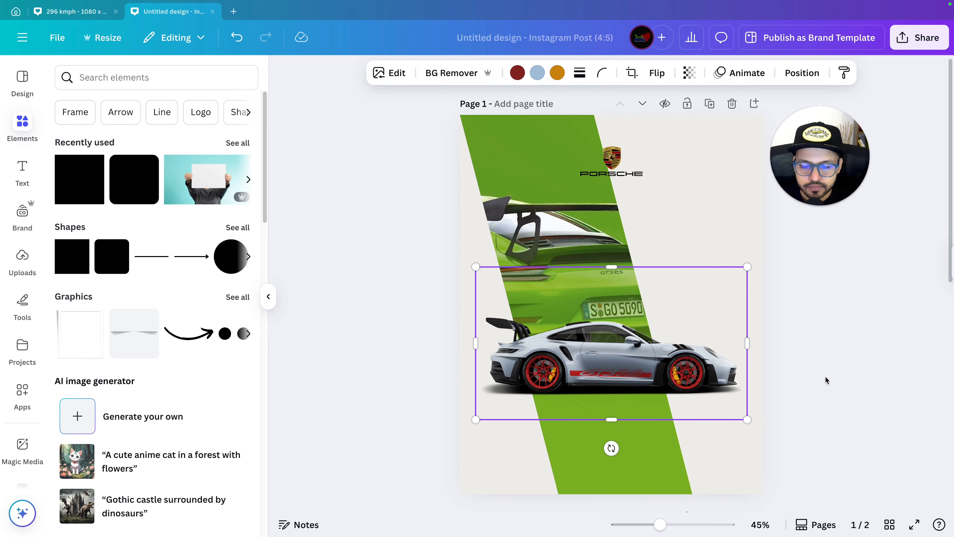
# Shift the green car photo slightly upward within its diagonal strip crop
pyautogui.doubleClick(526, 186)
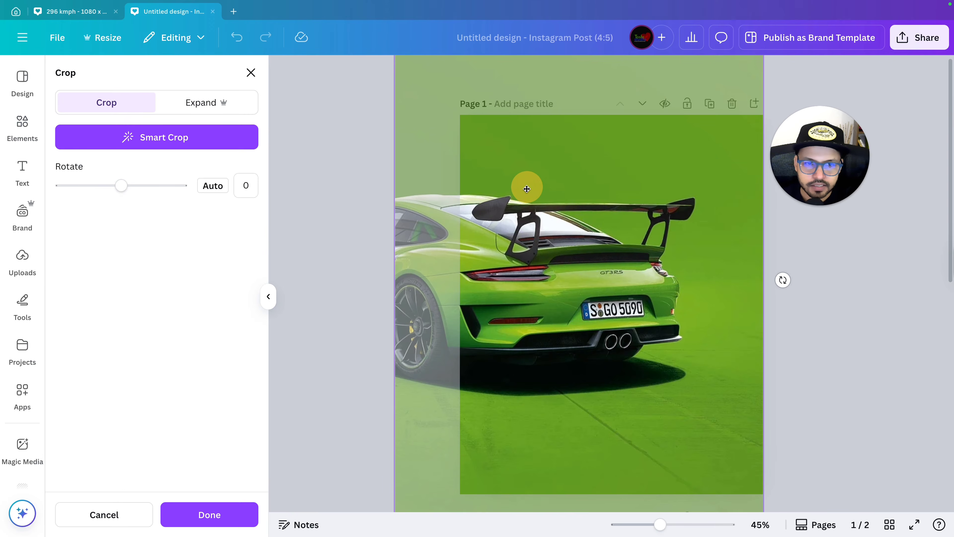
pyautogui.moveTo(517, 187)
pyautogui.mouseDown()
pyautogui.moveTo(516, 162)
pyautogui.moveTo(516, 170)
pyautogui.mouseUp()
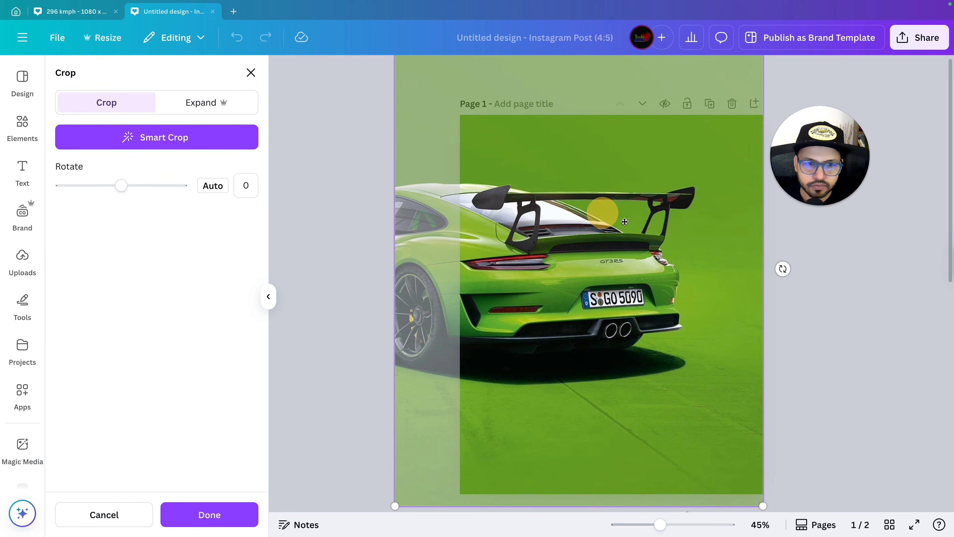
pyautogui.click(846, 303)
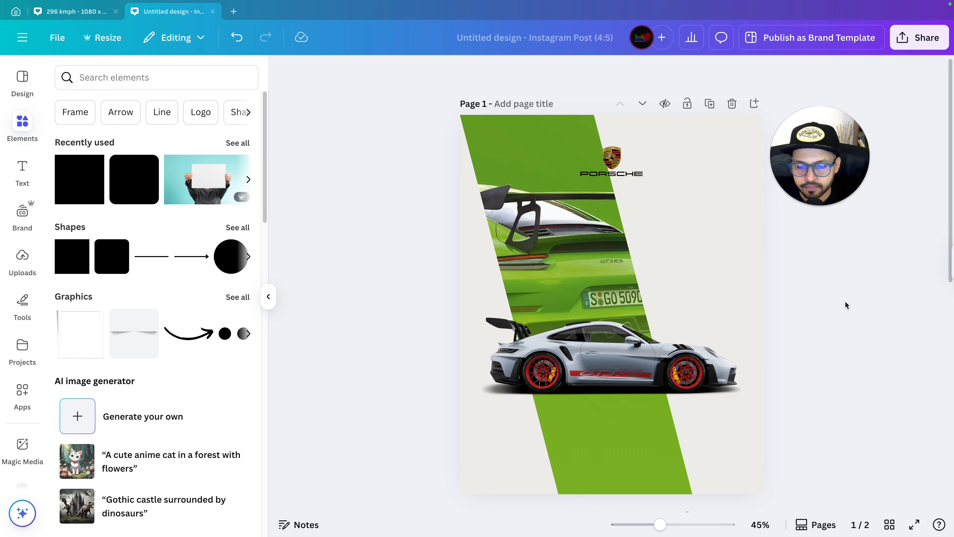
# Move the black GT3RS logo from page 2 onto page 1, beside the strip just above the silver car's front
pyautogui.scroll(-1, 845, 302)
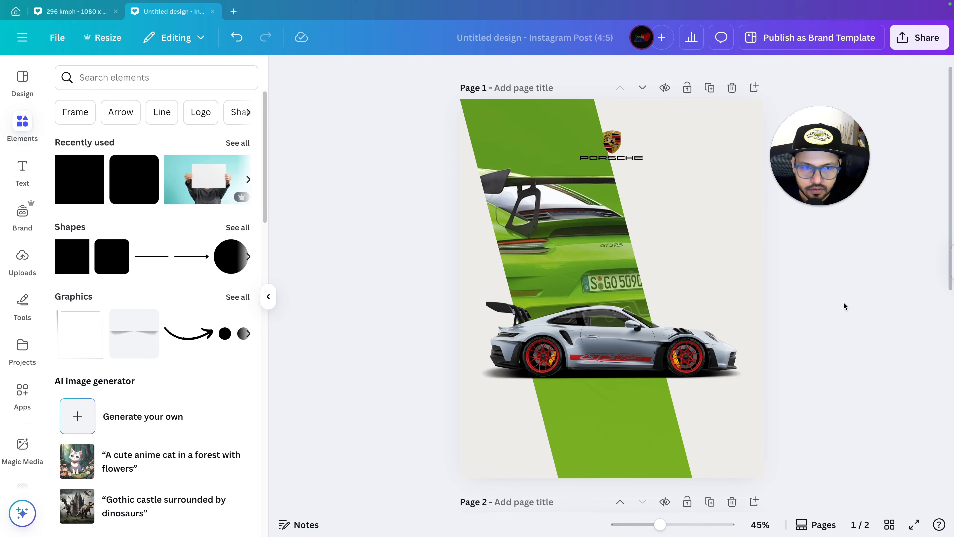
pyautogui.scroll(-1, 843, 301)
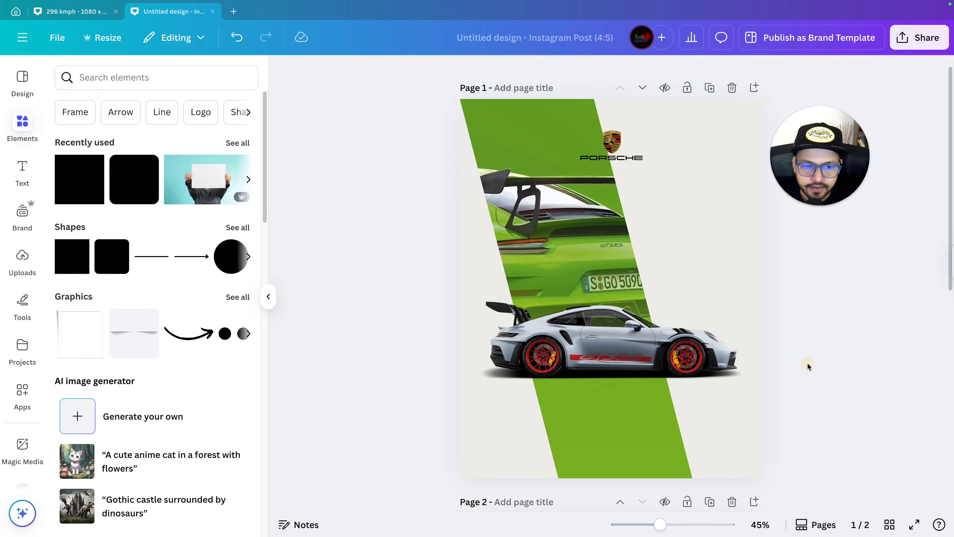
pyautogui.scroll(-2, 807, 362)
pyautogui.scroll(-5, 808, 362)
pyautogui.moveTo(654, 452); pyautogui.dragTo(656, 241)
pyautogui.scroll(5, 639, 326)
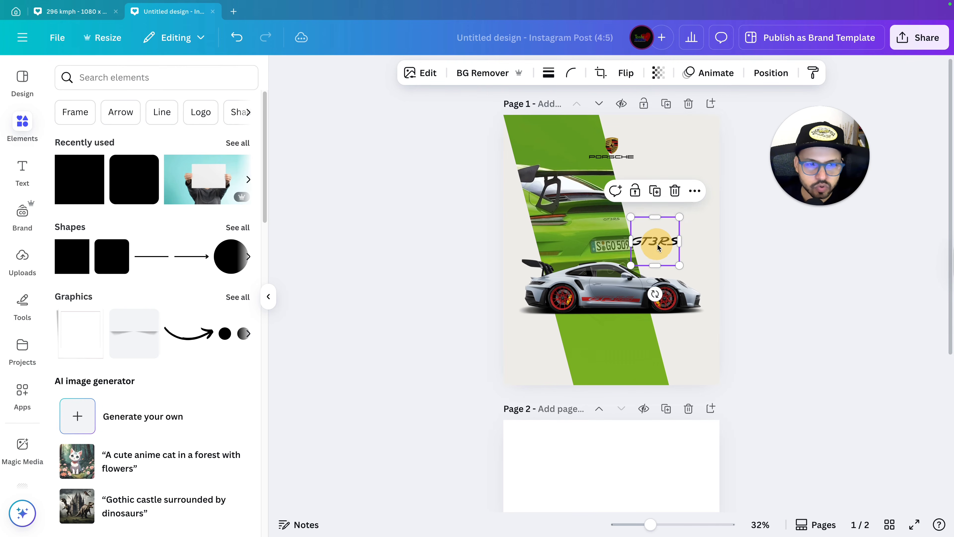
pyautogui.click(790, 314)
pyautogui.scroll(4, 789, 315)
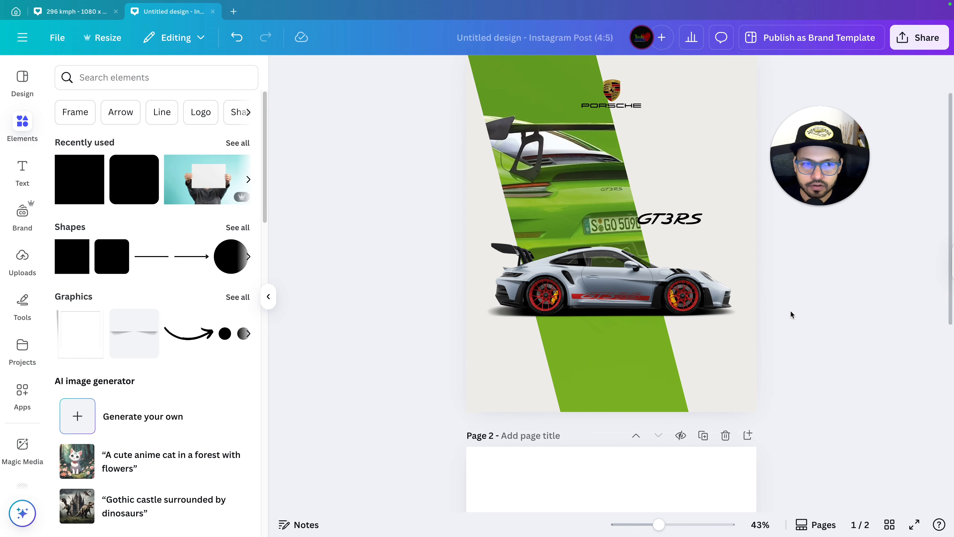
# Duplicate the GT3RS logo, place the copy in the page's lower-left corner, and scale it down to about half size
pyautogui.click(698, 297)
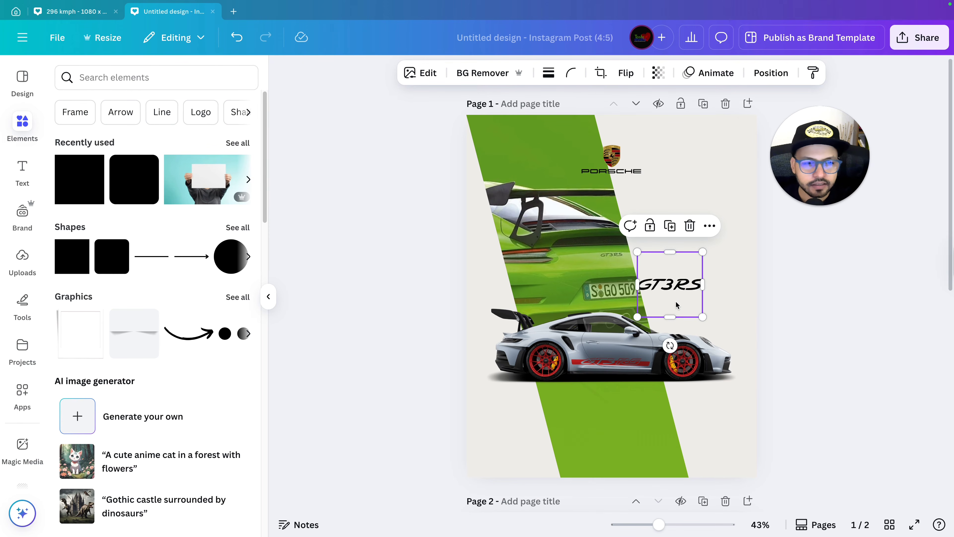
pyautogui.hotkey('ctrl', 'd')
pyautogui.moveTo(676, 305); pyautogui.dragTo(510, 447)
pyautogui.scroll(4, 423, 445)
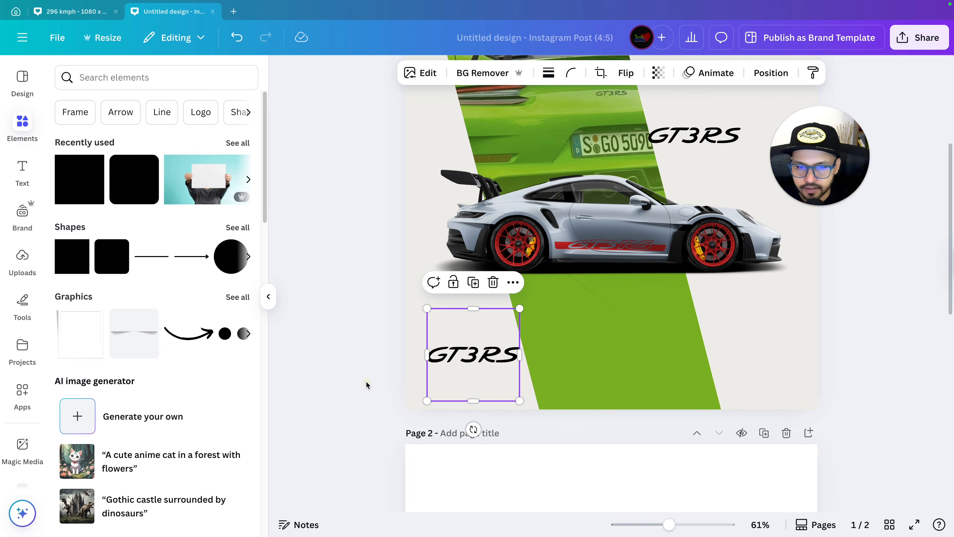
pyautogui.moveTo(519, 310); pyautogui.dragTo(470, 376)
pyautogui.click(361, 379)
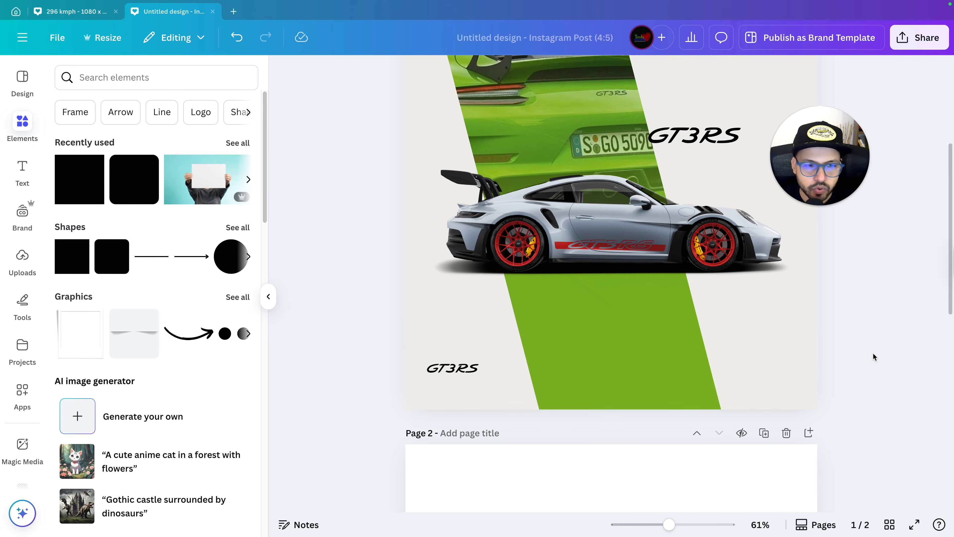
# Nudge the silver car slightly down the page, keeping it horizontally centred
pyautogui.scroll(-2, 872, 354)
pyautogui.scroll(2, 873, 355)
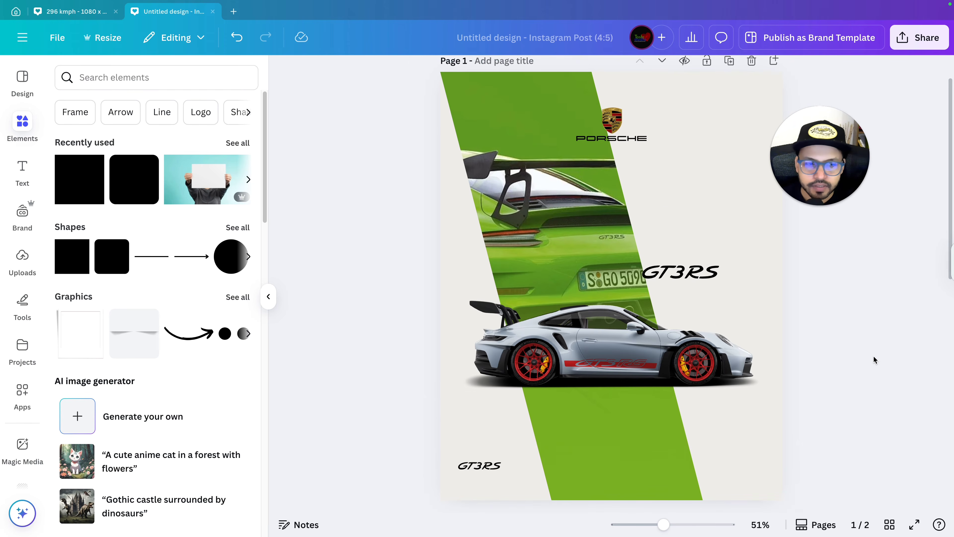
pyautogui.scroll(-1, 873, 357)
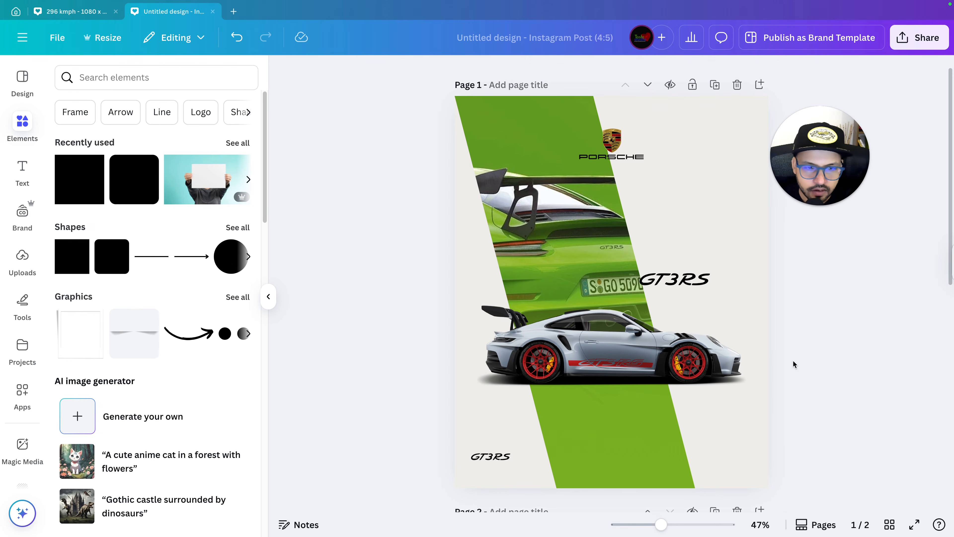
pyautogui.click(673, 365)
pyautogui.hotkey('shift', 'Down')
pyautogui.hotkey('shift', 'Down')
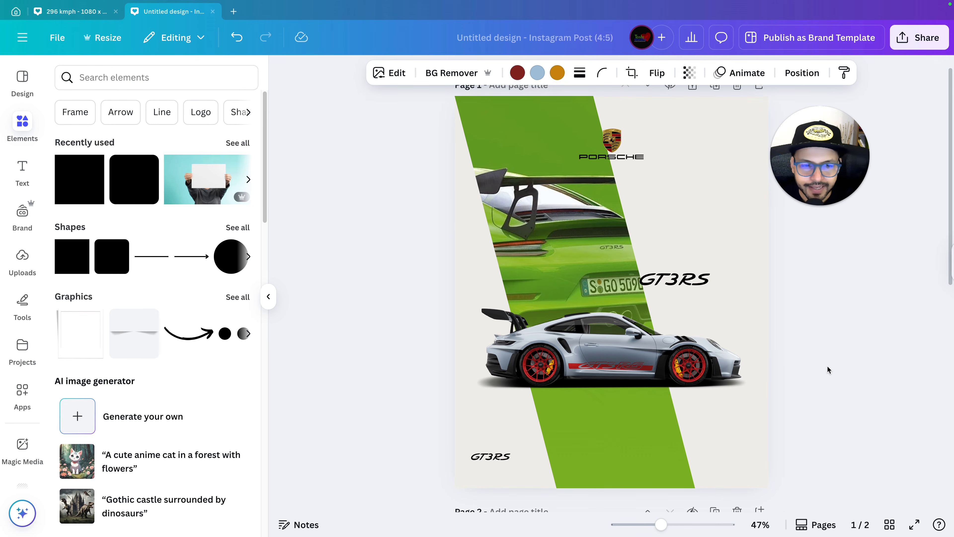
pyautogui.hotkey('shift', 'Down')
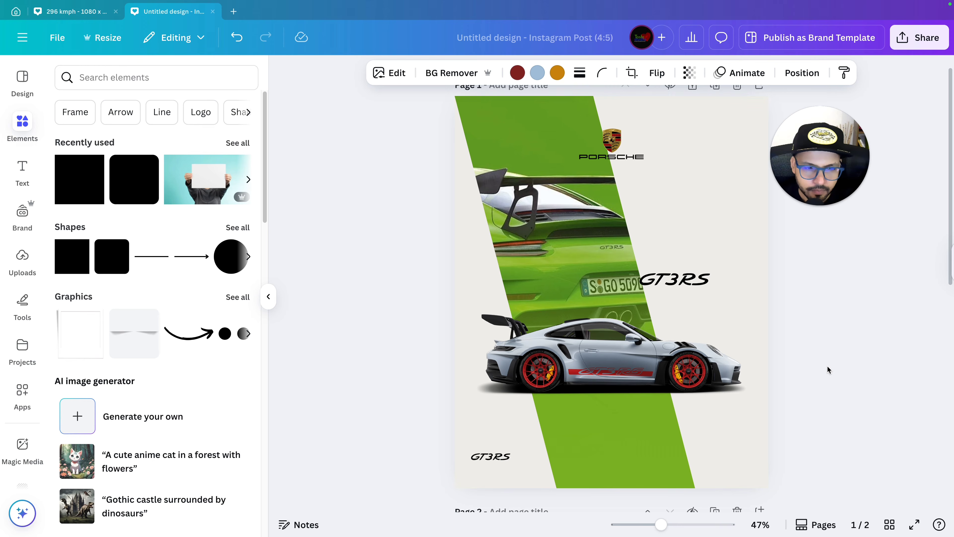
pyautogui.hotkey('shift', 'Up')
pyautogui.hotkey('shift', 'Down')
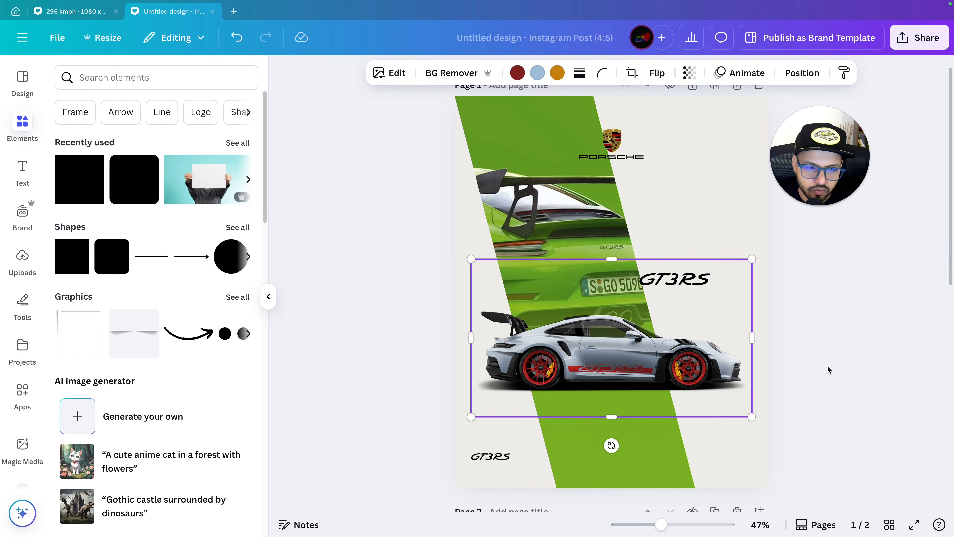
pyautogui.hotkey('shift', 'Down')
pyautogui.hotkey('shift', 'Up')
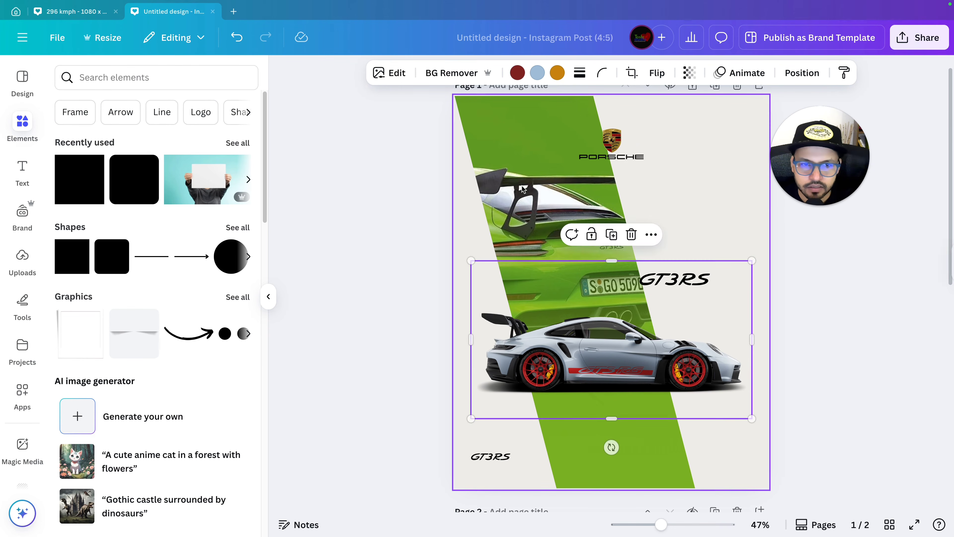
# Shift the green car photo slightly downward within the diagonal strip
pyautogui.click(518, 163)
pyautogui.doubleClick(518, 163)
pyautogui.moveTo(518, 167); pyautogui.dragTo(518, 173)
pyautogui.click(831, 312)
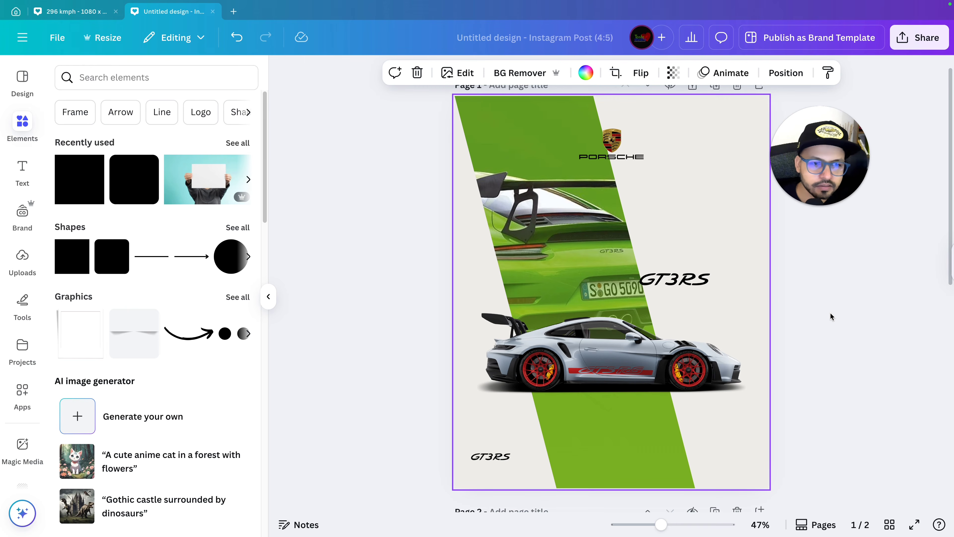
# Raise the larger GT3RS logo beside the strip and rotate it 90° clockwise so it reads downward
pyautogui.moveTo(670, 290); pyautogui.dragTo(673, 243)
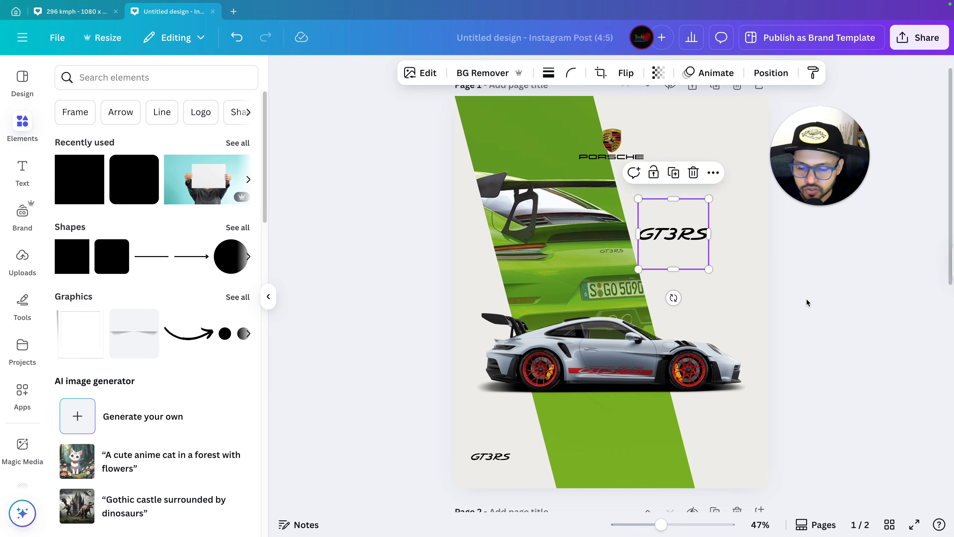
pyautogui.moveTo(674, 298); pyautogui.dragTo(609, 234)
pyautogui.click(783, 300)
pyautogui.click(698, 266)
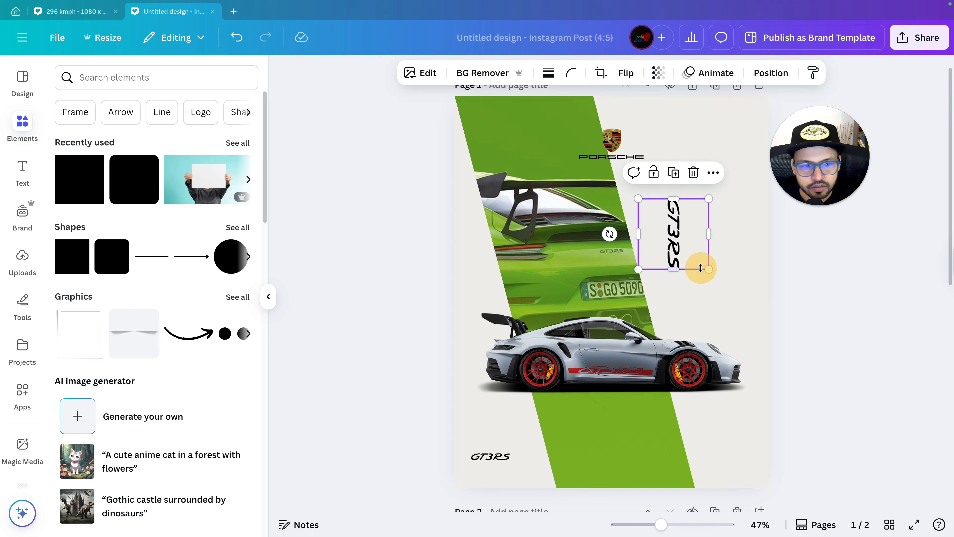
# Enlarge the vertical GT3RS logo to over twice its size and place it near the page's right edge, above the silver car
pyautogui.moveTo(708, 268); pyautogui.dragTo(788, 377)
pyautogui.scroll(-3, 788, 378)
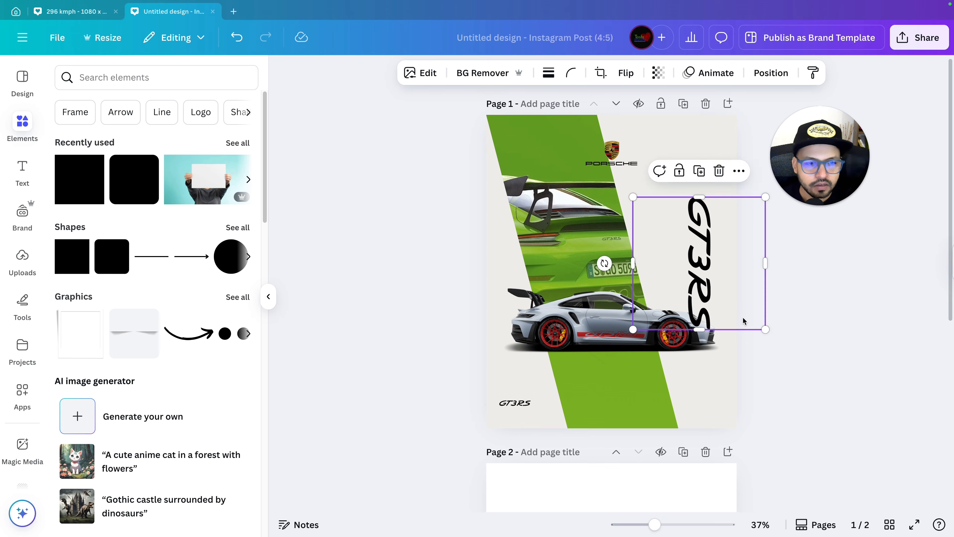
pyautogui.scroll(3, 745, 321)
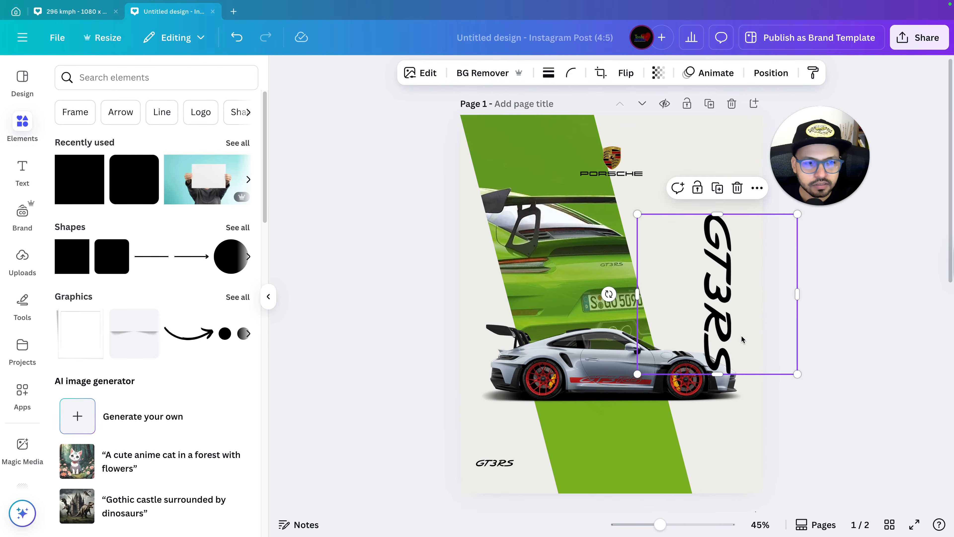
pyautogui.moveTo(739, 334); pyautogui.dragTo(735, 289)
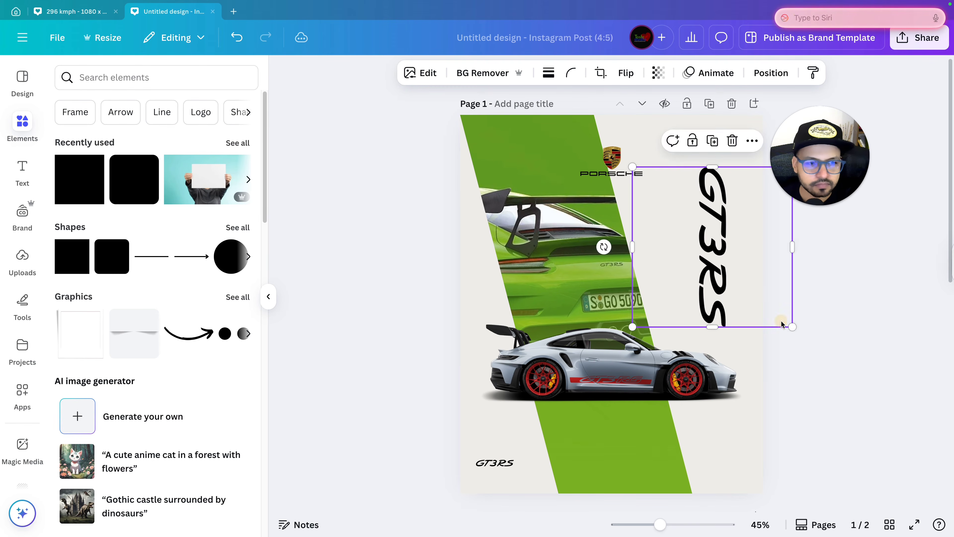
pyautogui.click(880, 230)
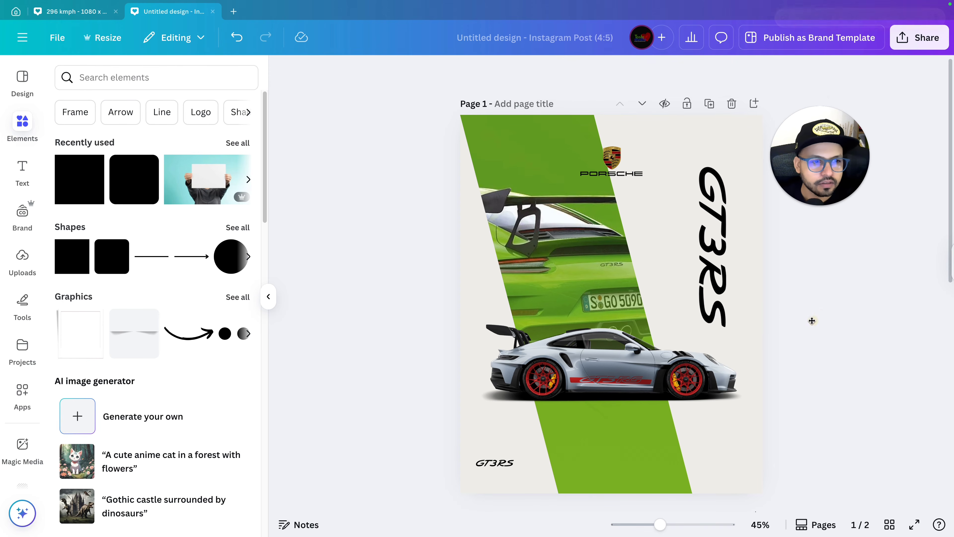
# Enlarge the vertical GT3RS logo a little more so it spans from the crest's height to just above the car
pyautogui.click(739, 318)
pyautogui.moveTo(791, 328)
pyautogui.mouseDown()
pyautogui.moveTo(809, 351)
pyautogui.moveTo(780, 324)
pyautogui.moveTo(777, 311)
pyautogui.moveTo(787, 312)
pyautogui.mouseUp()
pyautogui.click(840, 349)
pyautogui.scroll(-3, 840, 350)
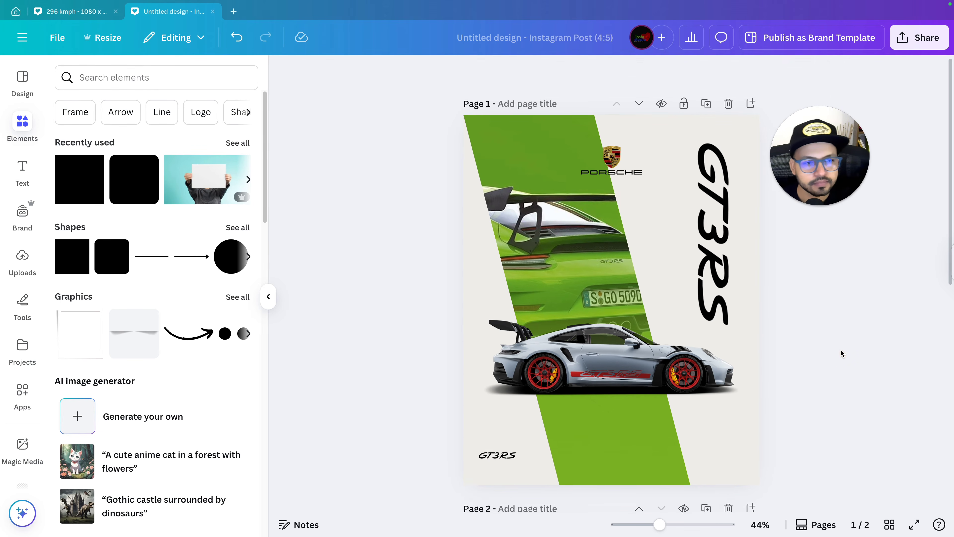
pyautogui.scroll(1, 840, 350)
pyautogui.scroll(5, 841, 348)
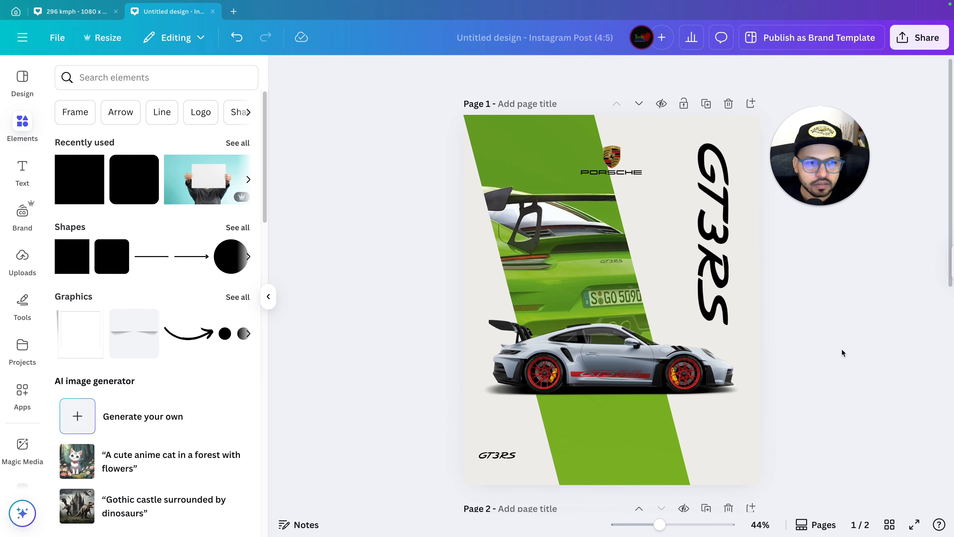
# Set the vertical GT3RS logo's transparency to 35 and deselect it
pyautogui.click(756, 327)
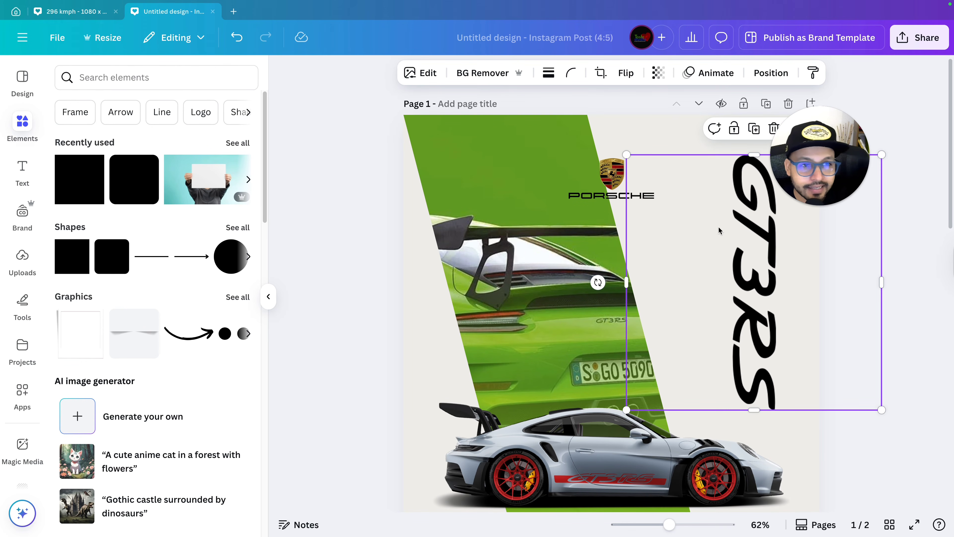
pyautogui.click(659, 74)
pyautogui.moveTo(687, 124); pyautogui.dragTo(624, 140)
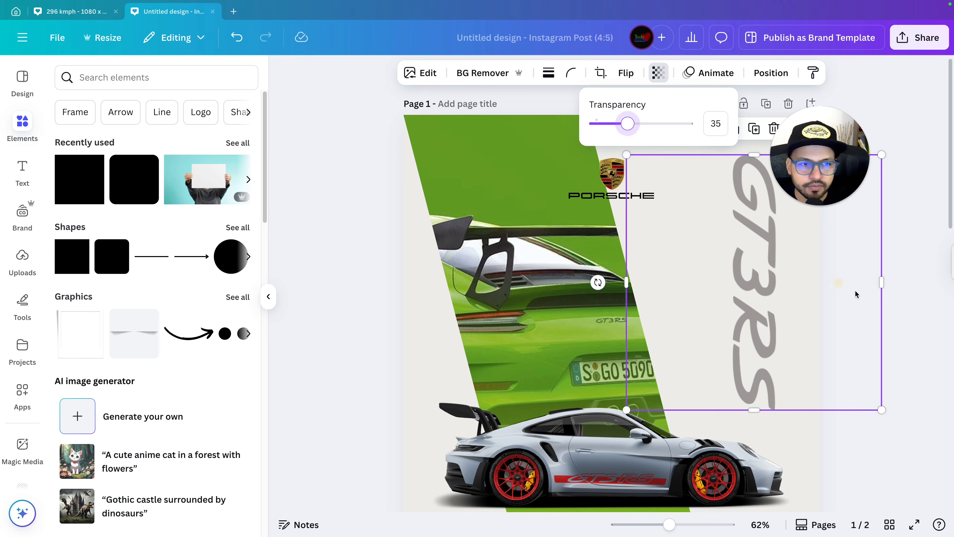
pyautogui.click(915, 329)
pyautogui.click(916, 329)
pyautogui.scroll(-5, 917, 329)
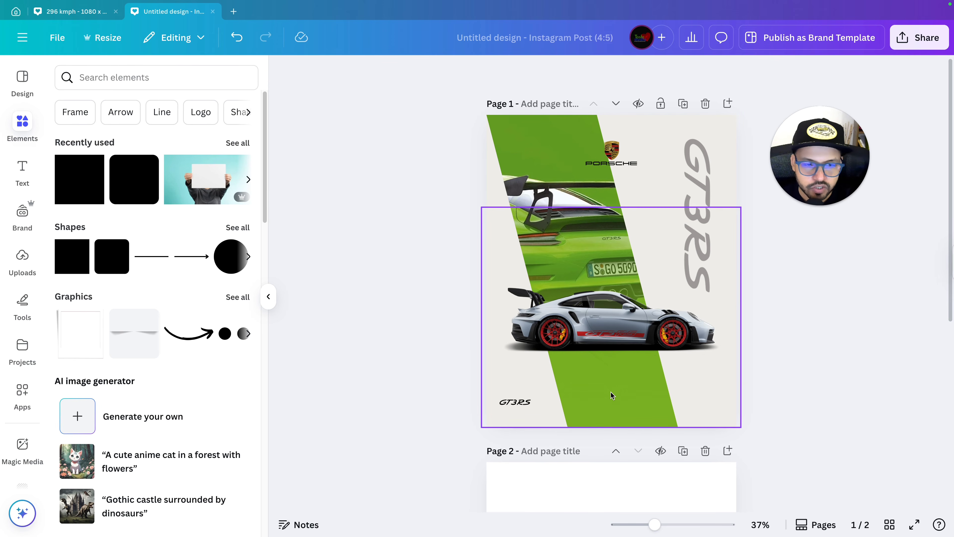
pyautogui.click(618, 390)
pyautogui.click(850, 353)
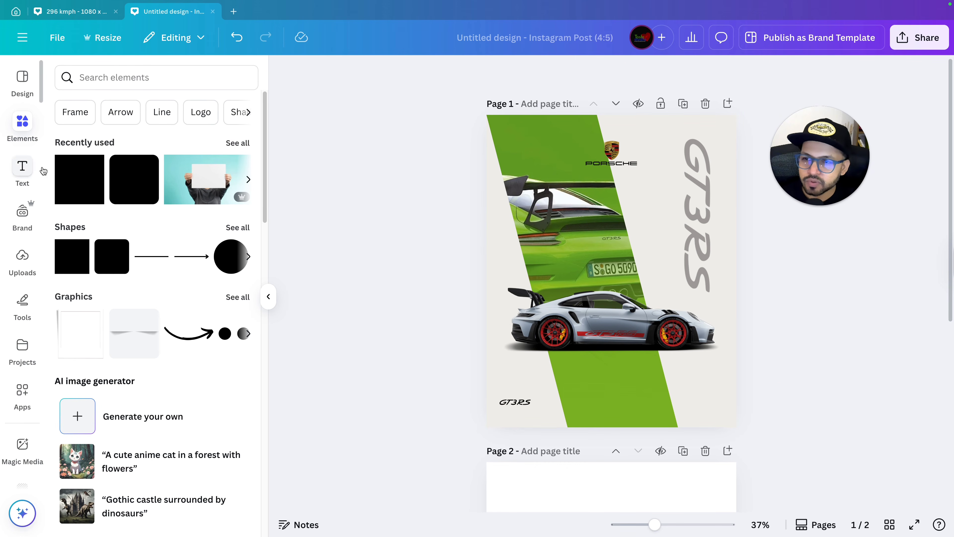
# Add a subheading text box to page 1 and set its font to Lucidity Expand
pyautogui.click(28, 177)
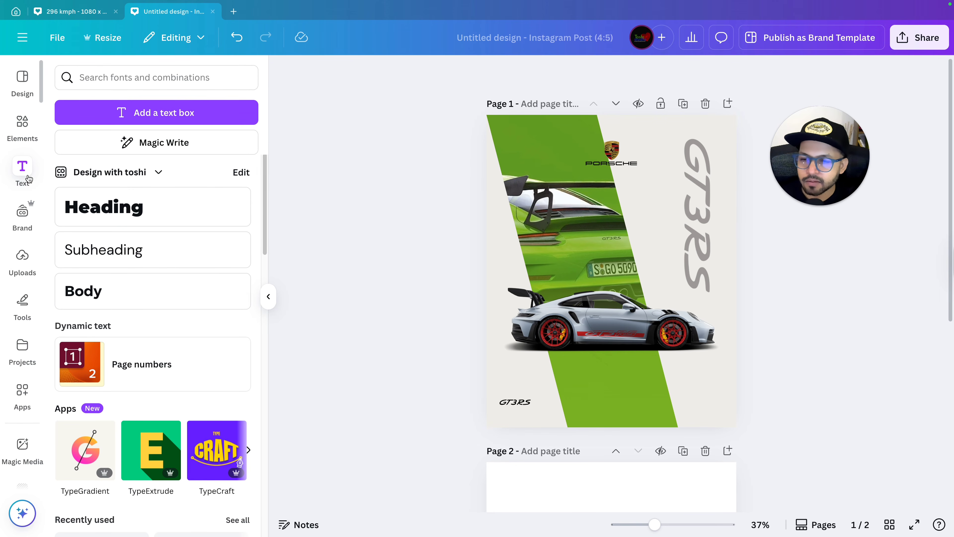
pyautogui.click(157, 243)
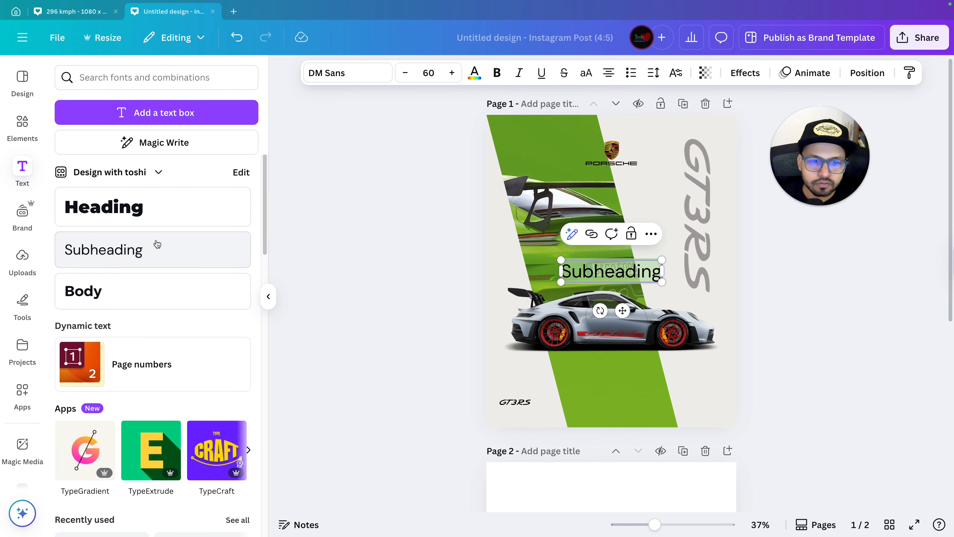
pyautogui.click(363, 76)
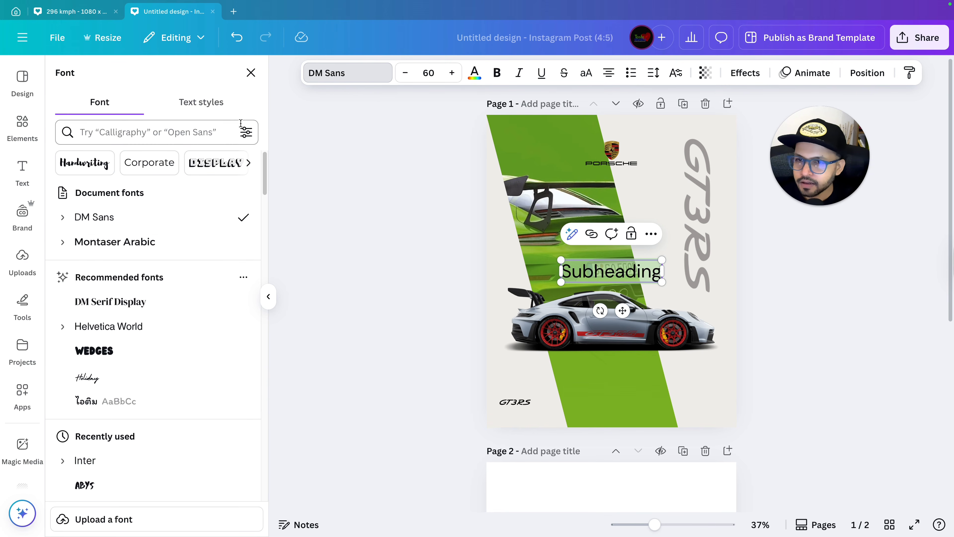
pyautogui.click(193, 135)
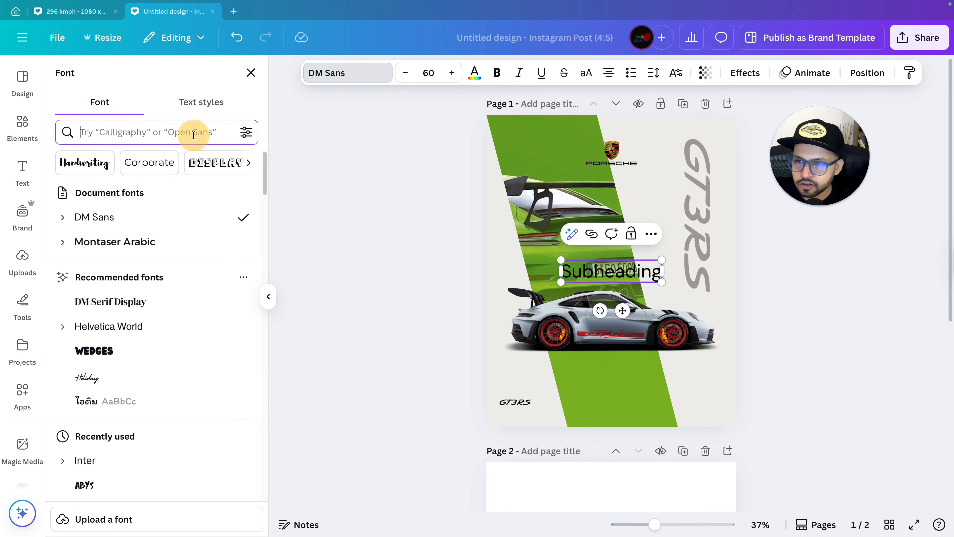
pyautogui.write('lucidity')
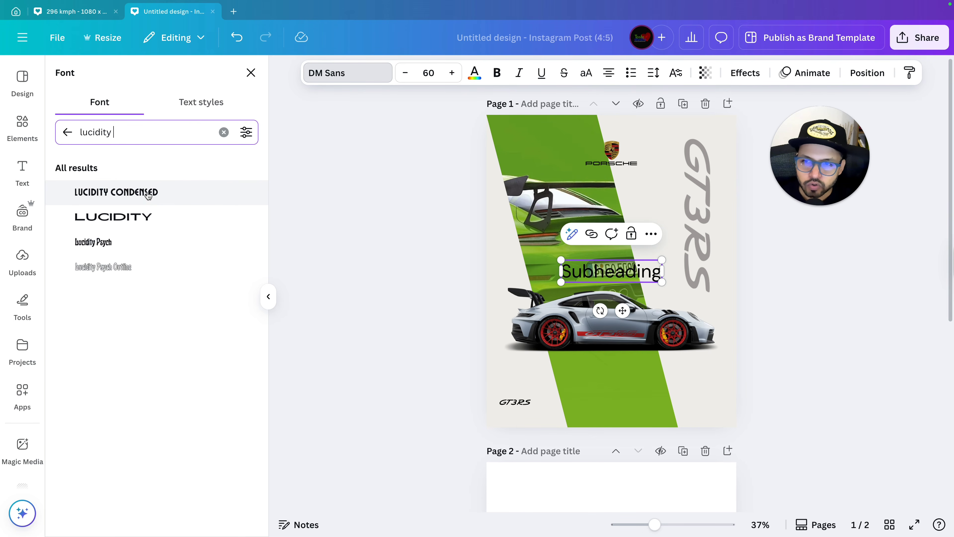
pyautogui.click(142, 224)
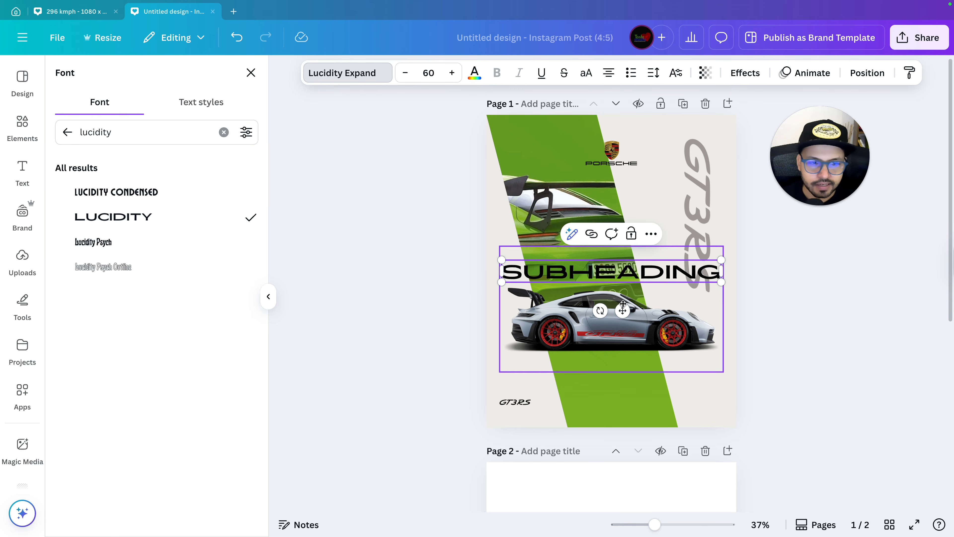
# Place the text on the green strip below the car, positioning the grouped lines 296 KMPH, 3996 CC and BS6 PHASE 2 there
pyautogui.moveTo(622, 310); pyautogui.dragTo(625, 424)
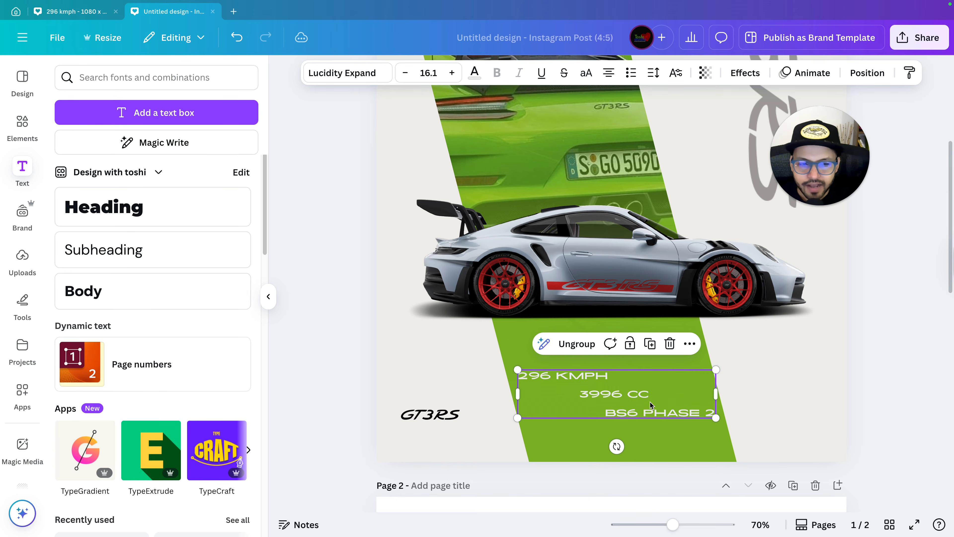
pyautogui.moveTo(649, 401)
pyautogui.mouseDown()
pyautogui.moveTo(650, 391)
pyautogui.moveTo(652, 404)
pyautogui.mouseUp()
pyautogui.click(863, 387)
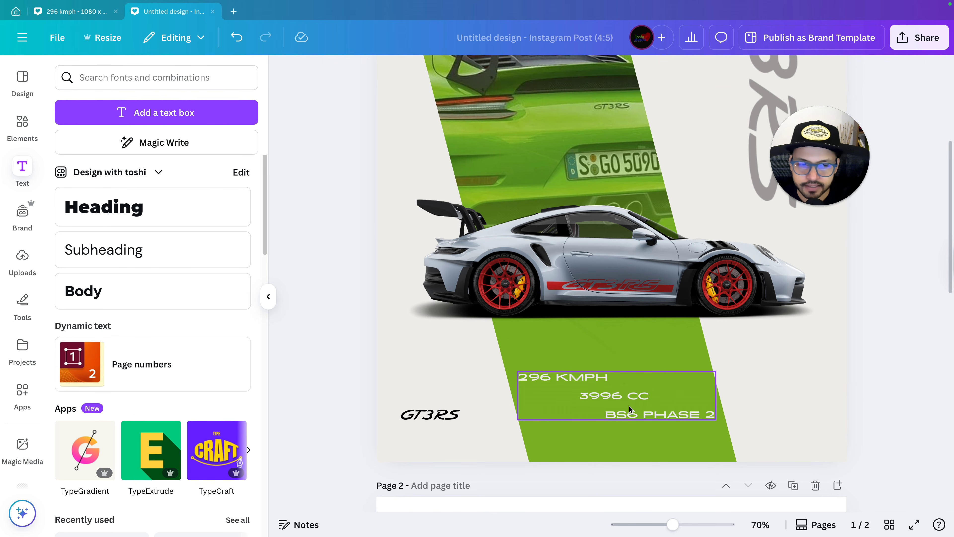
# Delete the blank page 2 so the design keeps only the poster page
pyautogui.scroll(-5, 855, 375)
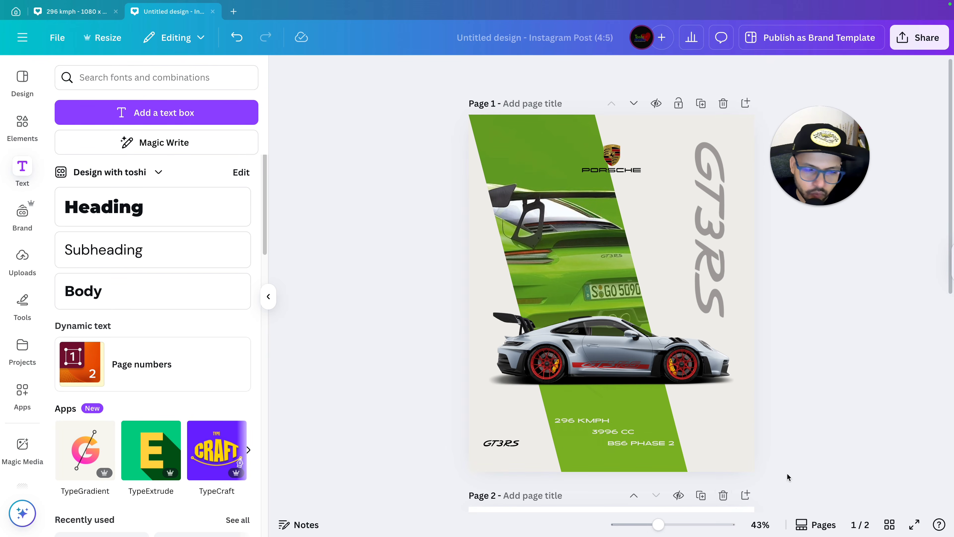
pyautogui.scroll(5, 787, 471)
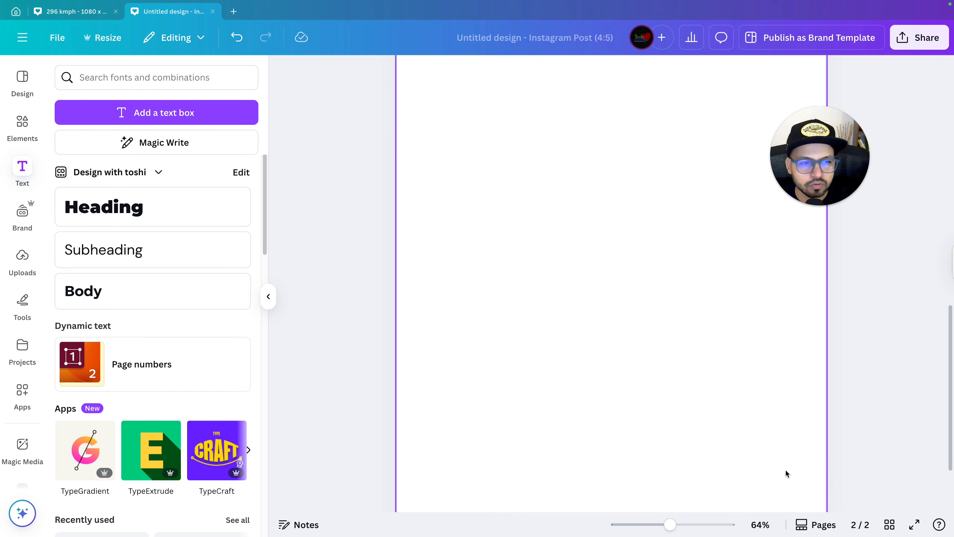
pyautogui.scroll(3, 785, 469)
pyautogui.scroll(3, 775, 391)
pyautogui.click(794, 395)
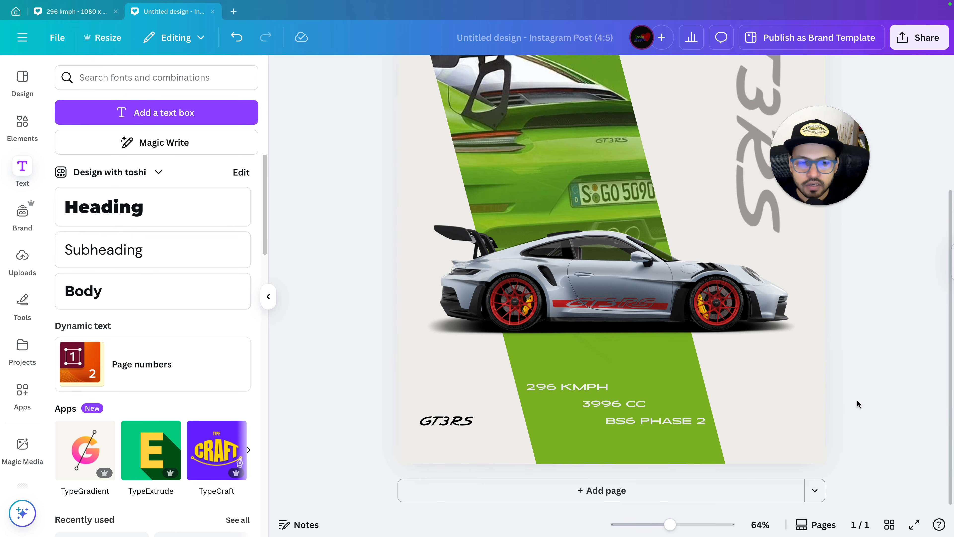
# Apply the Custom Duotone effect to the PORSCHE wordmark below the crest
pyautogui.scroll(5, 859, 399)
pyautogui.scroll(5, 859, 398)
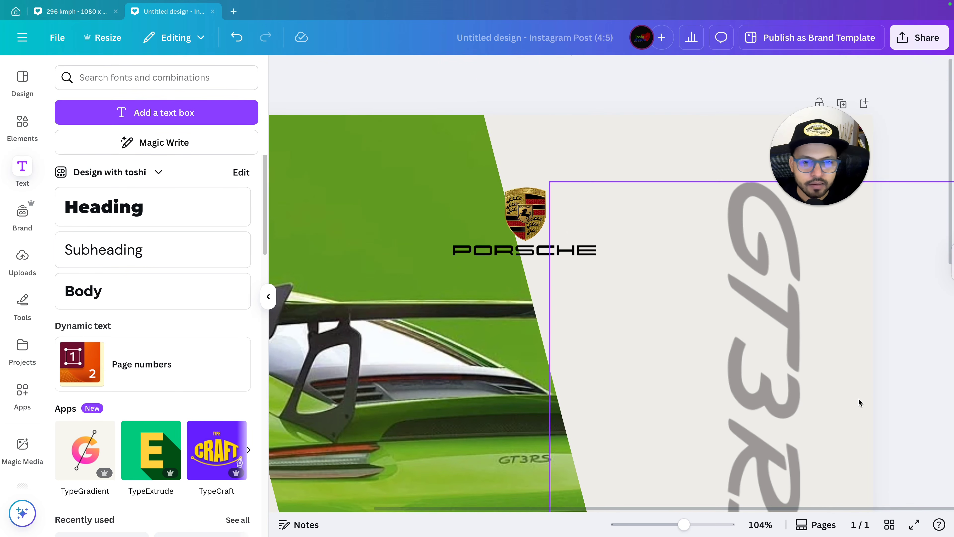
pyautogui.scroll(3, 857, 397)
pyautogui.hscroll(-3, 350, 251)
pyautogui.click(468, 224)
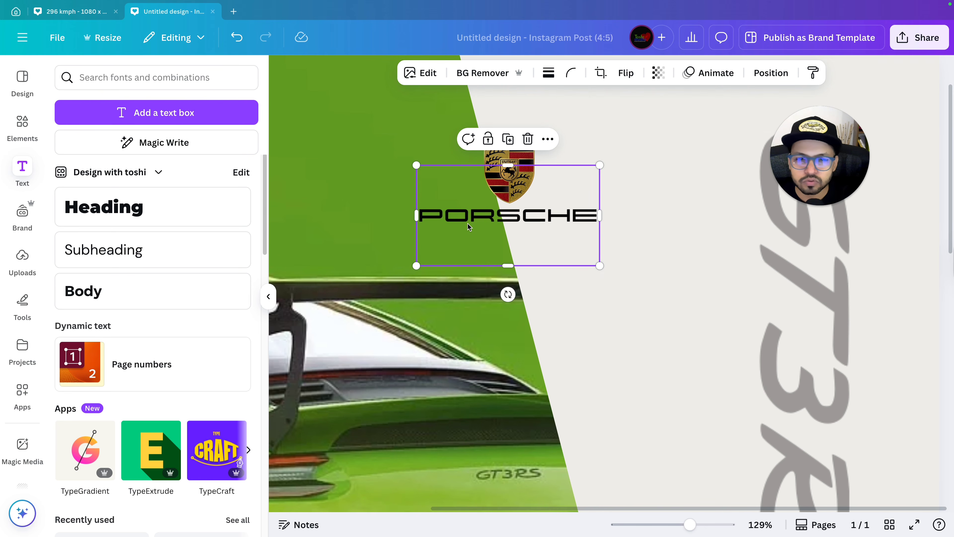
pyautogui.click(416, 75)
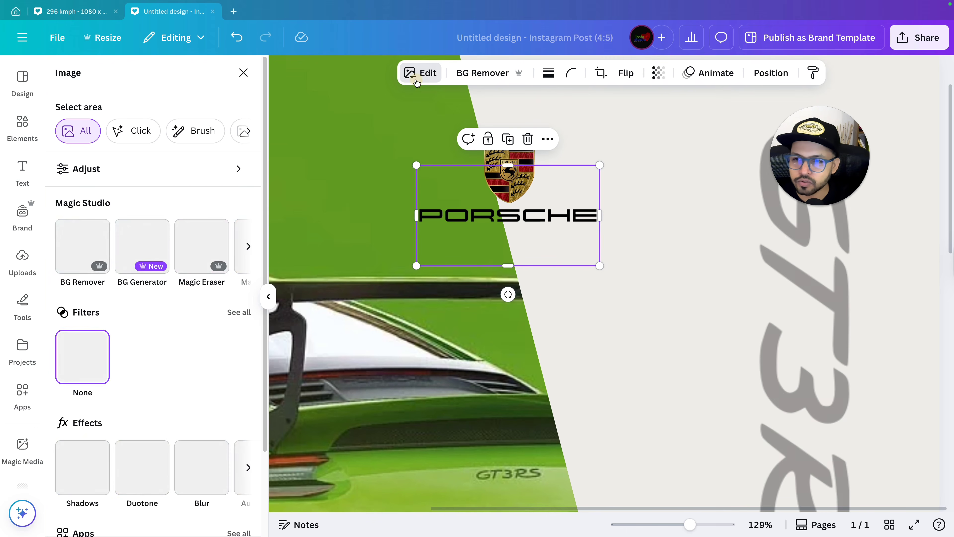
pyautogui.scroll(-2, 183, 261)
pyautogui.scroll(-2, 182, 261)
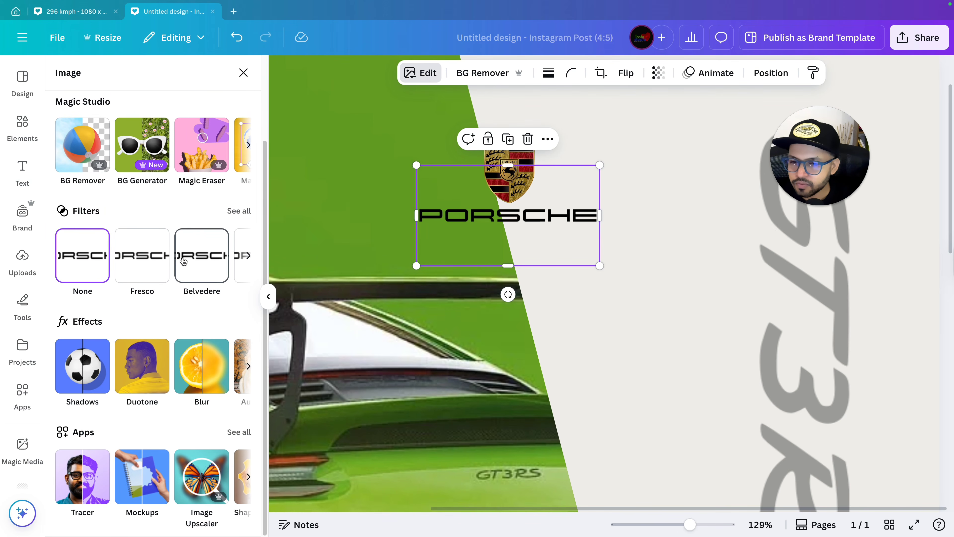
pyautogui.click(145, 364)
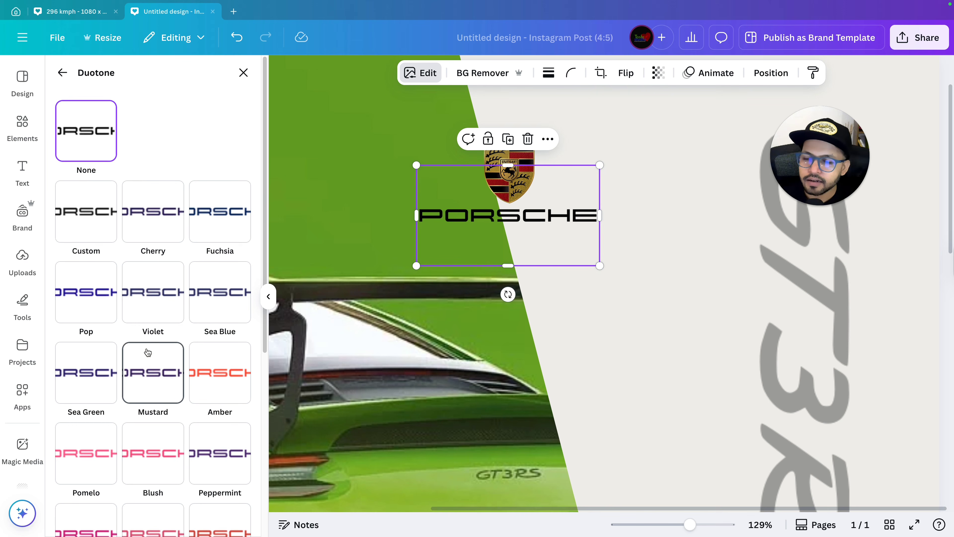
pyautogui.click(79, 199)
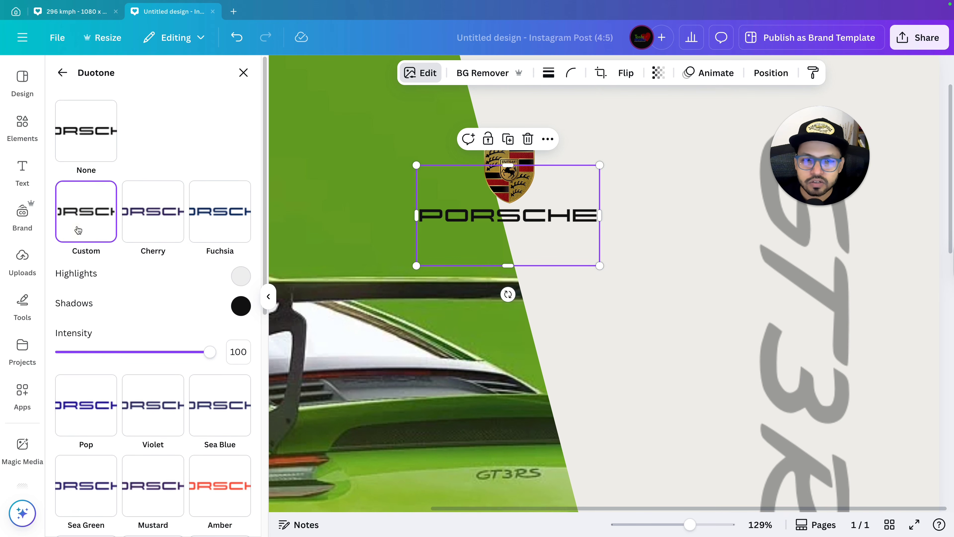
# Sample the strip's green for the wordmark's duotone shadows, darken it to #2C5107, and copy the hex code
pyautogui.click(239, 310)
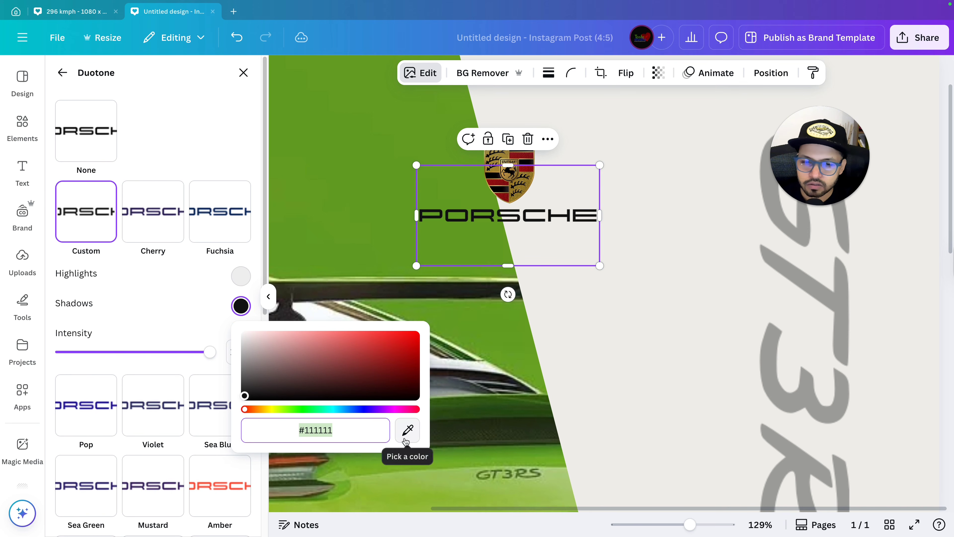
pyautogui.click(407, 430)
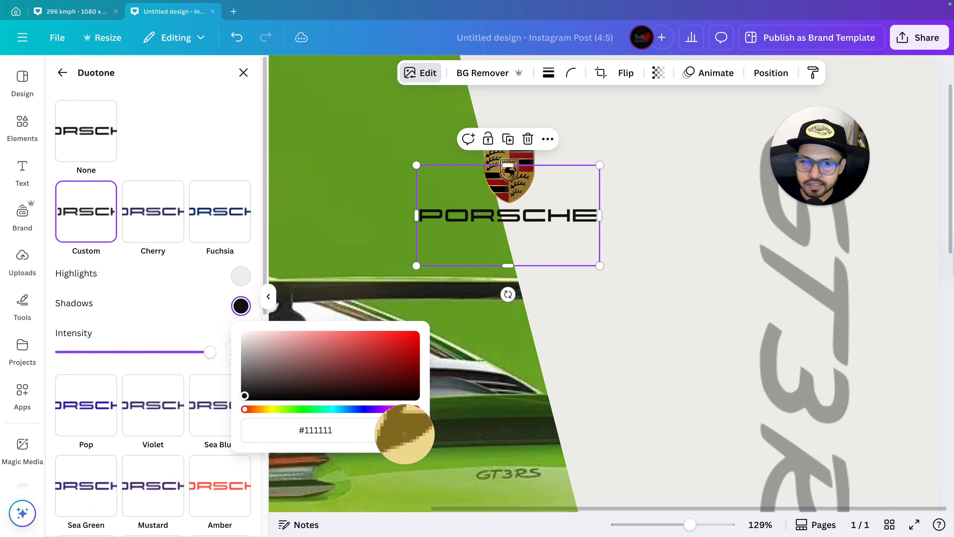
pyautogui.click(340, 260)
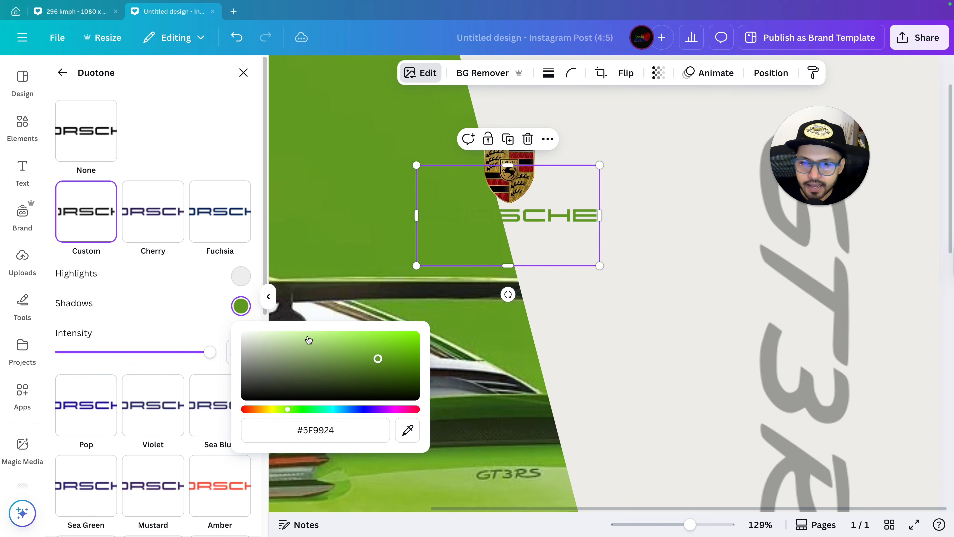
pyautogui.moveTo(378, 360); pyautogui.dragTo(404, 378)
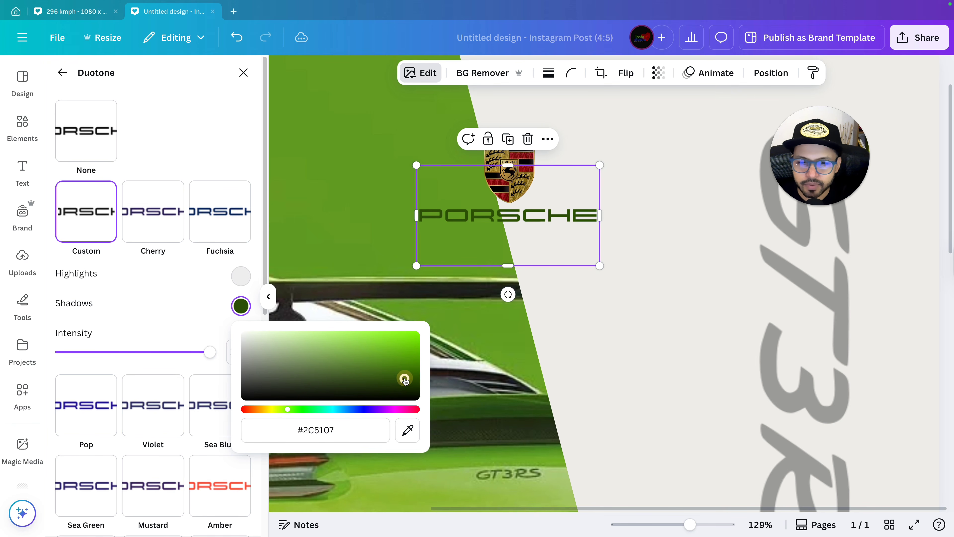
pyautogui.click(345, 433)
pyautogui.hotkey('ctrl', 'c')
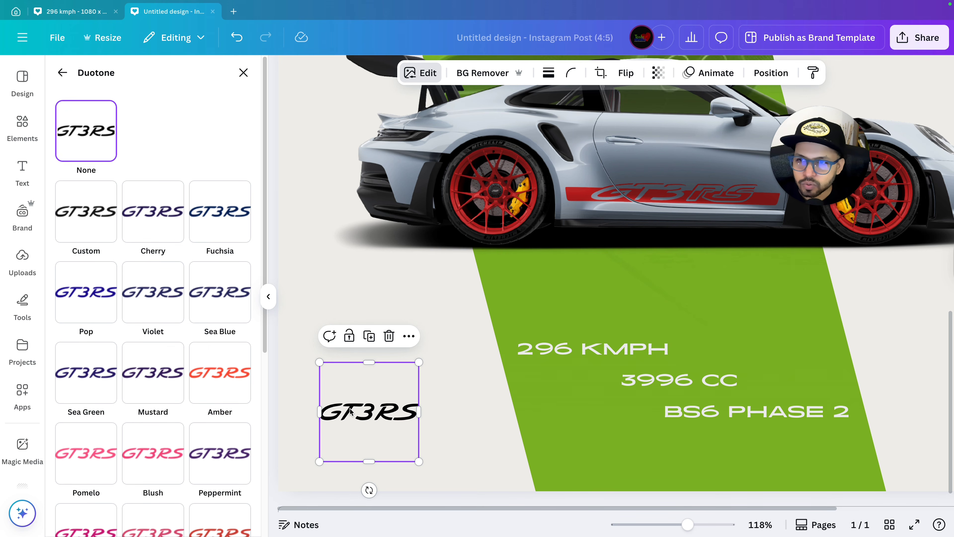
# Apply the Custom Duotone effect to the small GT3RS logo below the car with the copied #2C5107 as shadows color, and clear the selection
pyautogui.click(76, 203)
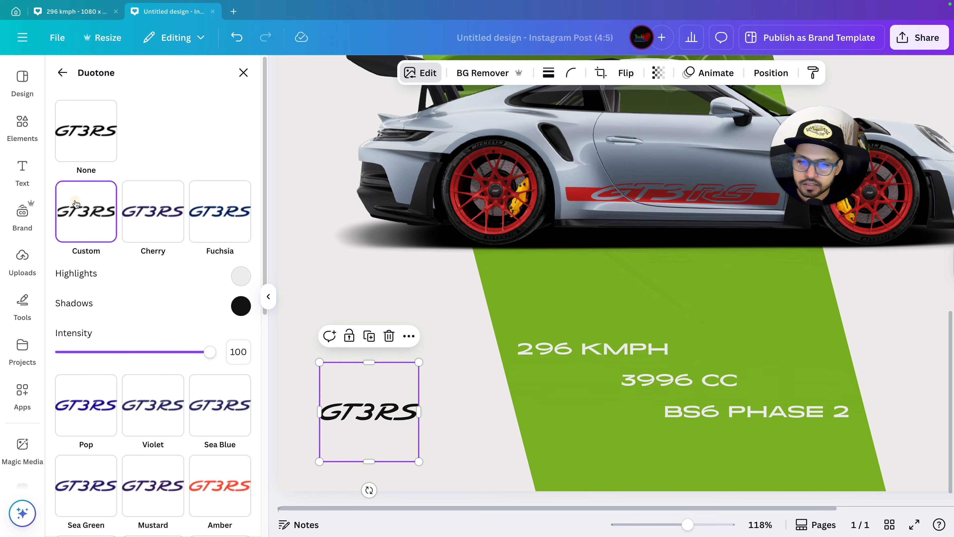
pyautogui.click(241, 305)
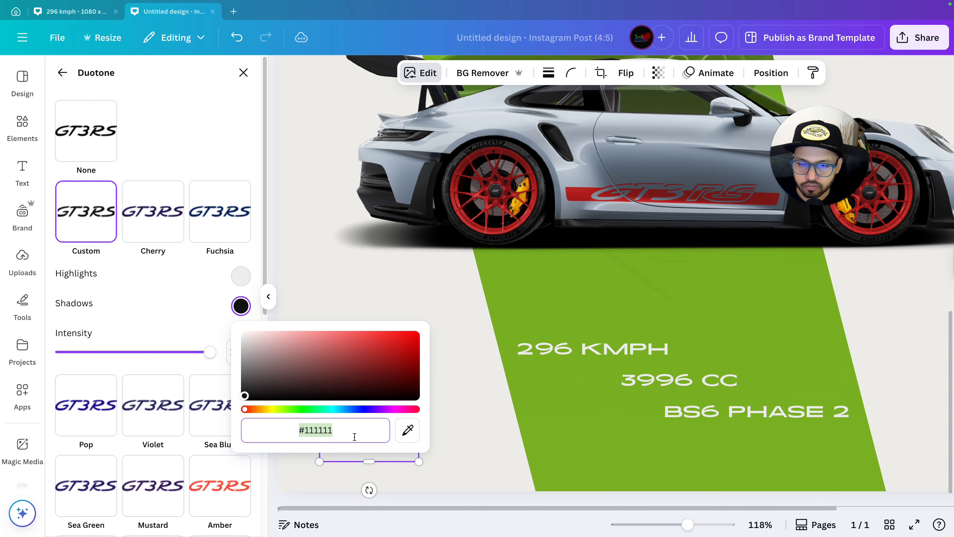
pyautogui.hotkey('ctrl', 'v')
pyautogui.click(332, 311)
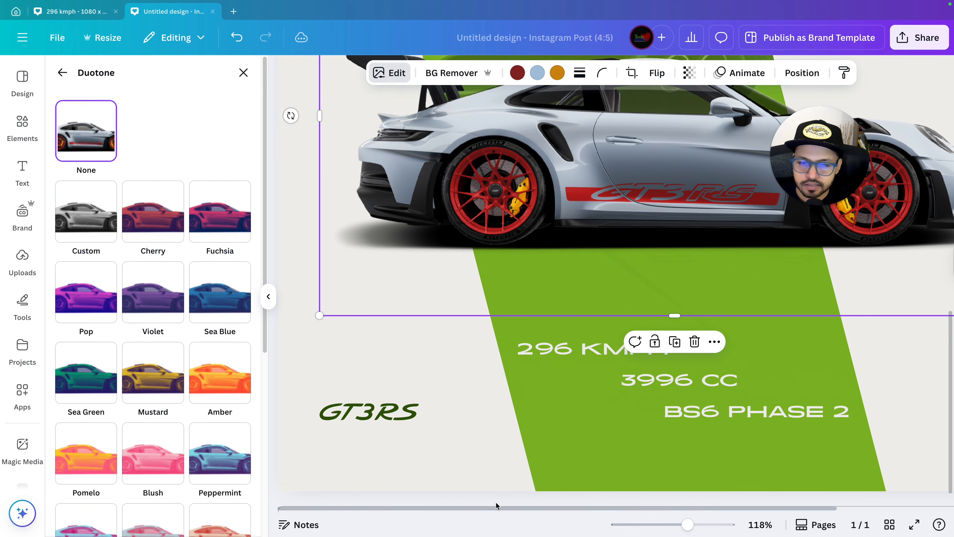
pyautogui.scroll(-1, 496, 501)
pyautogui.scroll(-3, 436, 473)
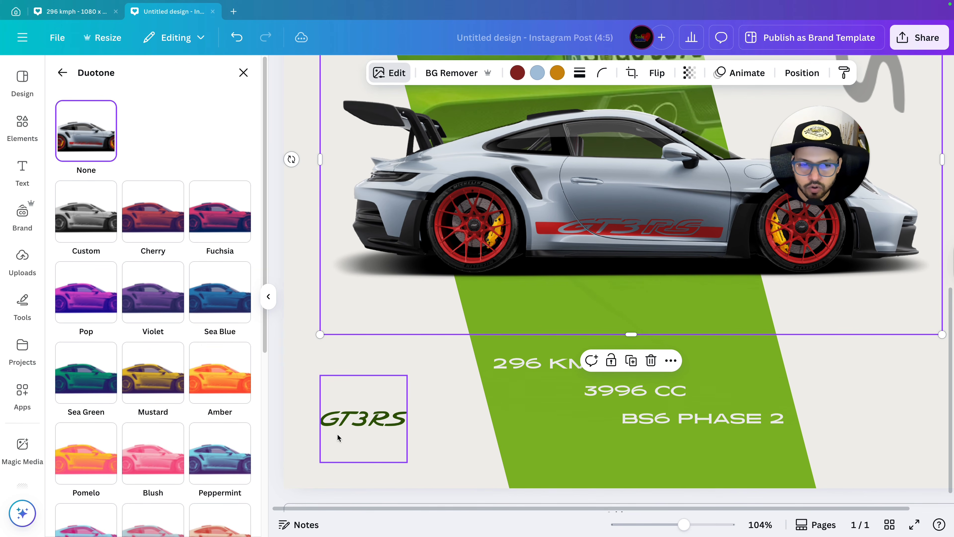
pyautogui.scroll(5, 337, 434)
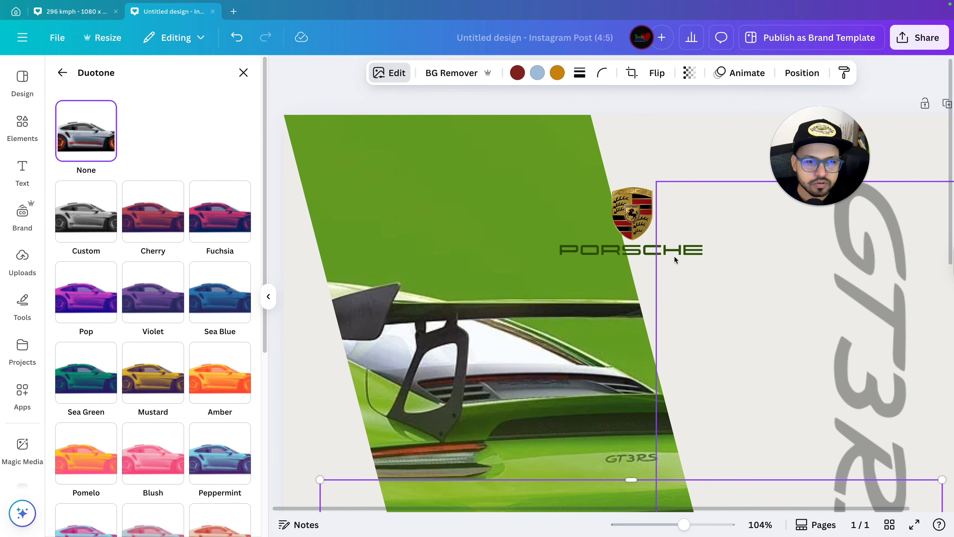
pyautogui.scroll(-5, 605, 251)
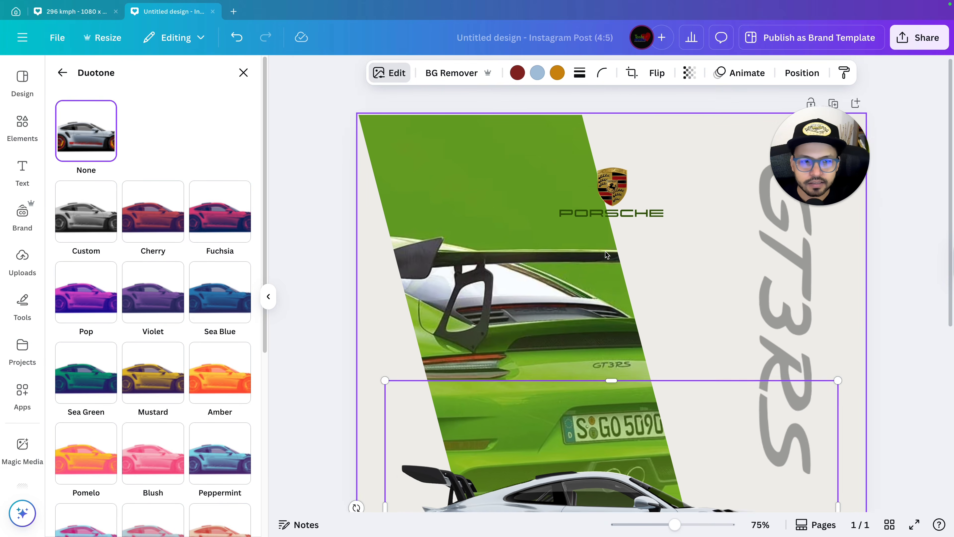
pyautogui.click(844, 286)
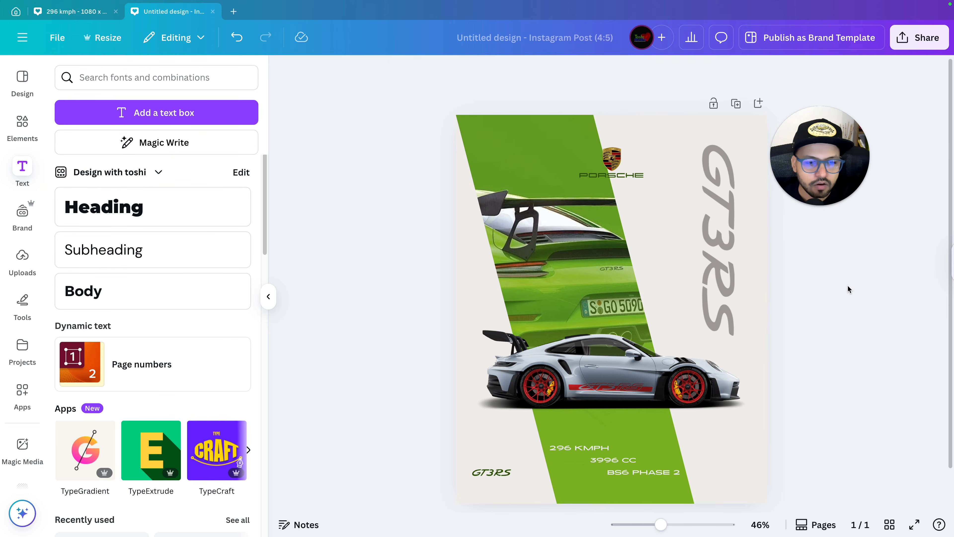
pyautogui.scroll(-2, 848, 285)
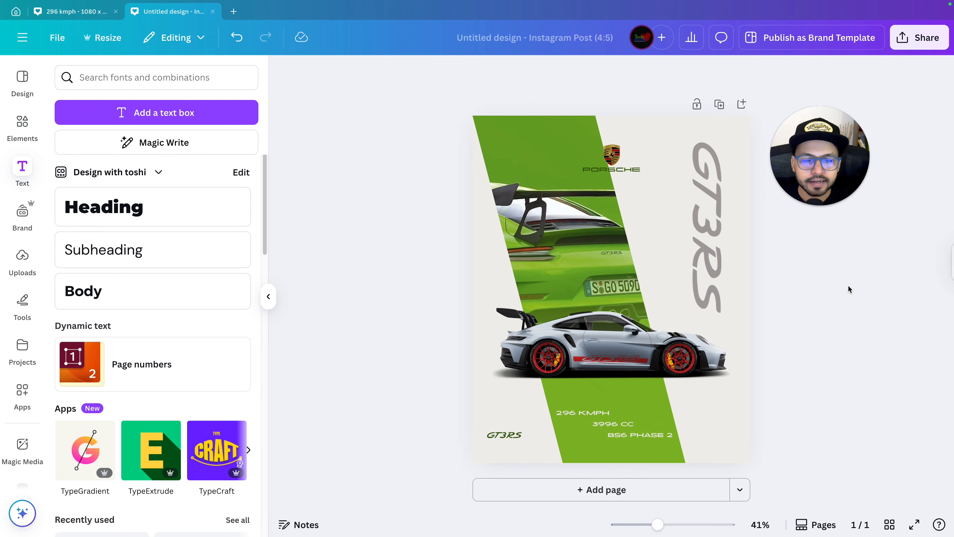